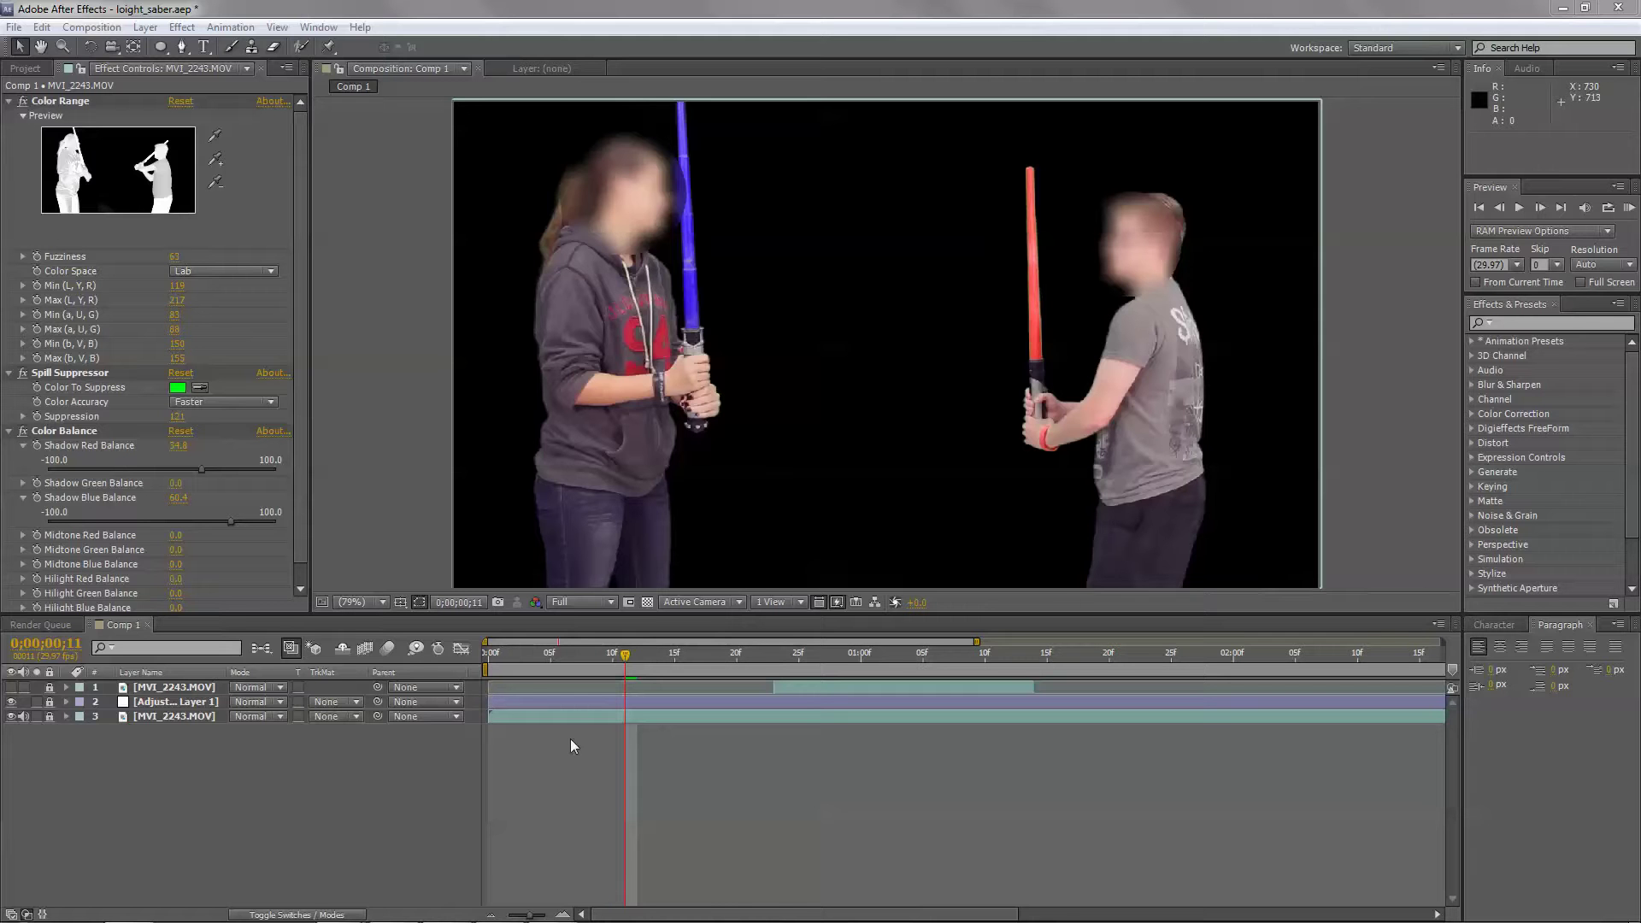
# - Go back to an earlier frame and create a new red solid layer
pyautogui.moveTo(624, 655)
pyautogui.mouseDown()
pyautogui.moveTo(490, 679)
pyautogui.moveTo(598, 665)
pyautogui.mouseUp()
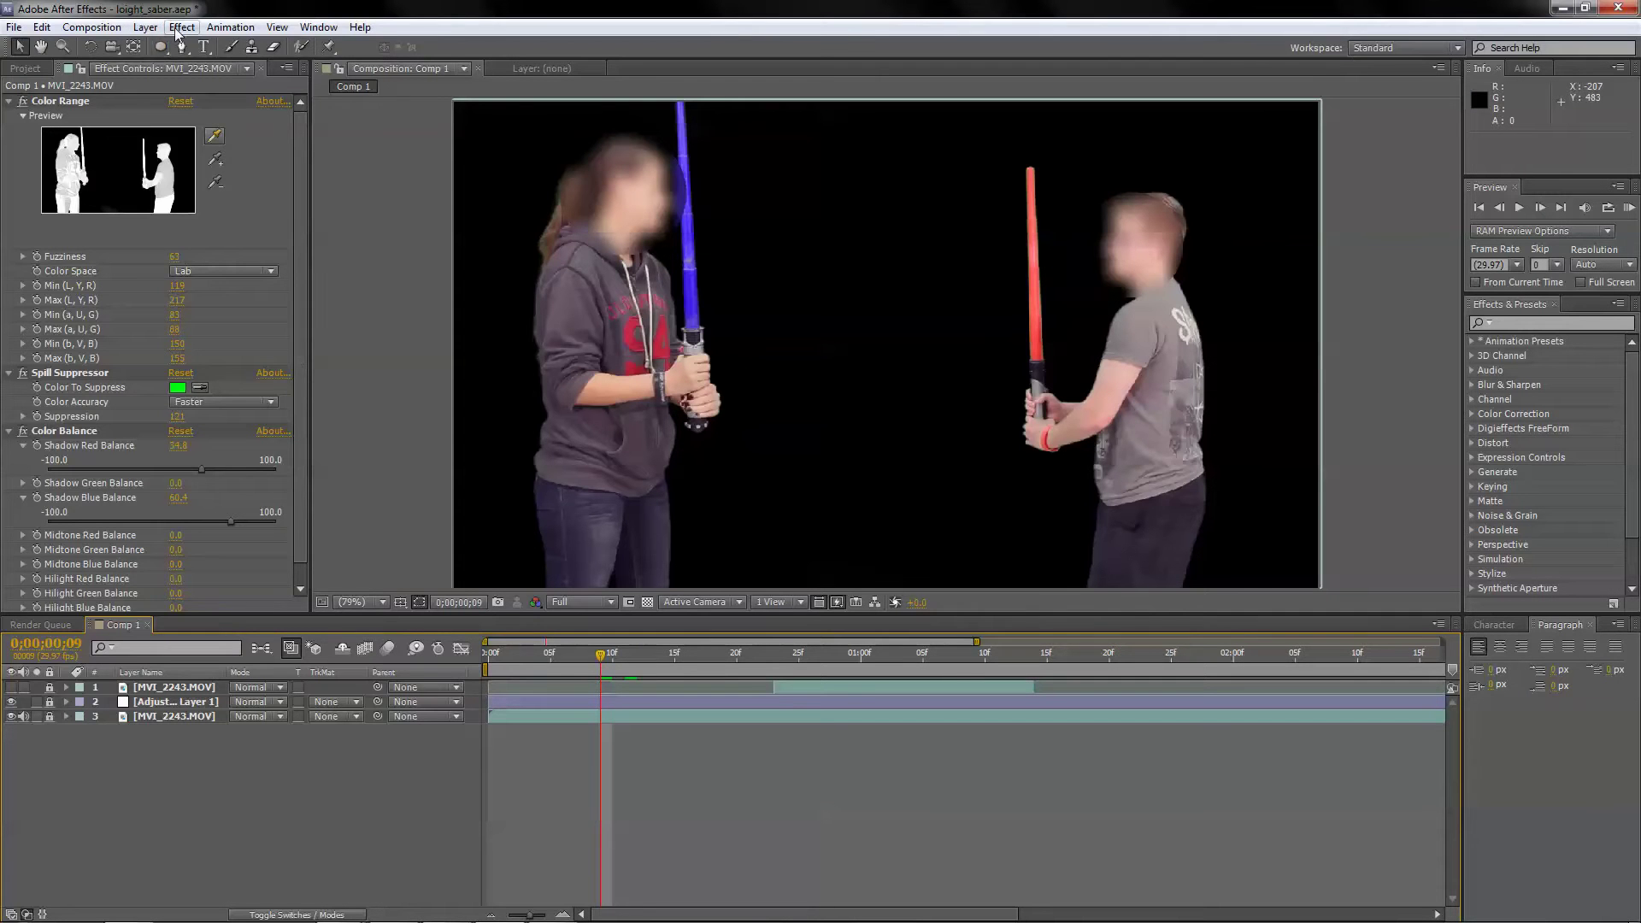
pyautogui.click(147, 29)
pyautogui.moveTo(171, 48)
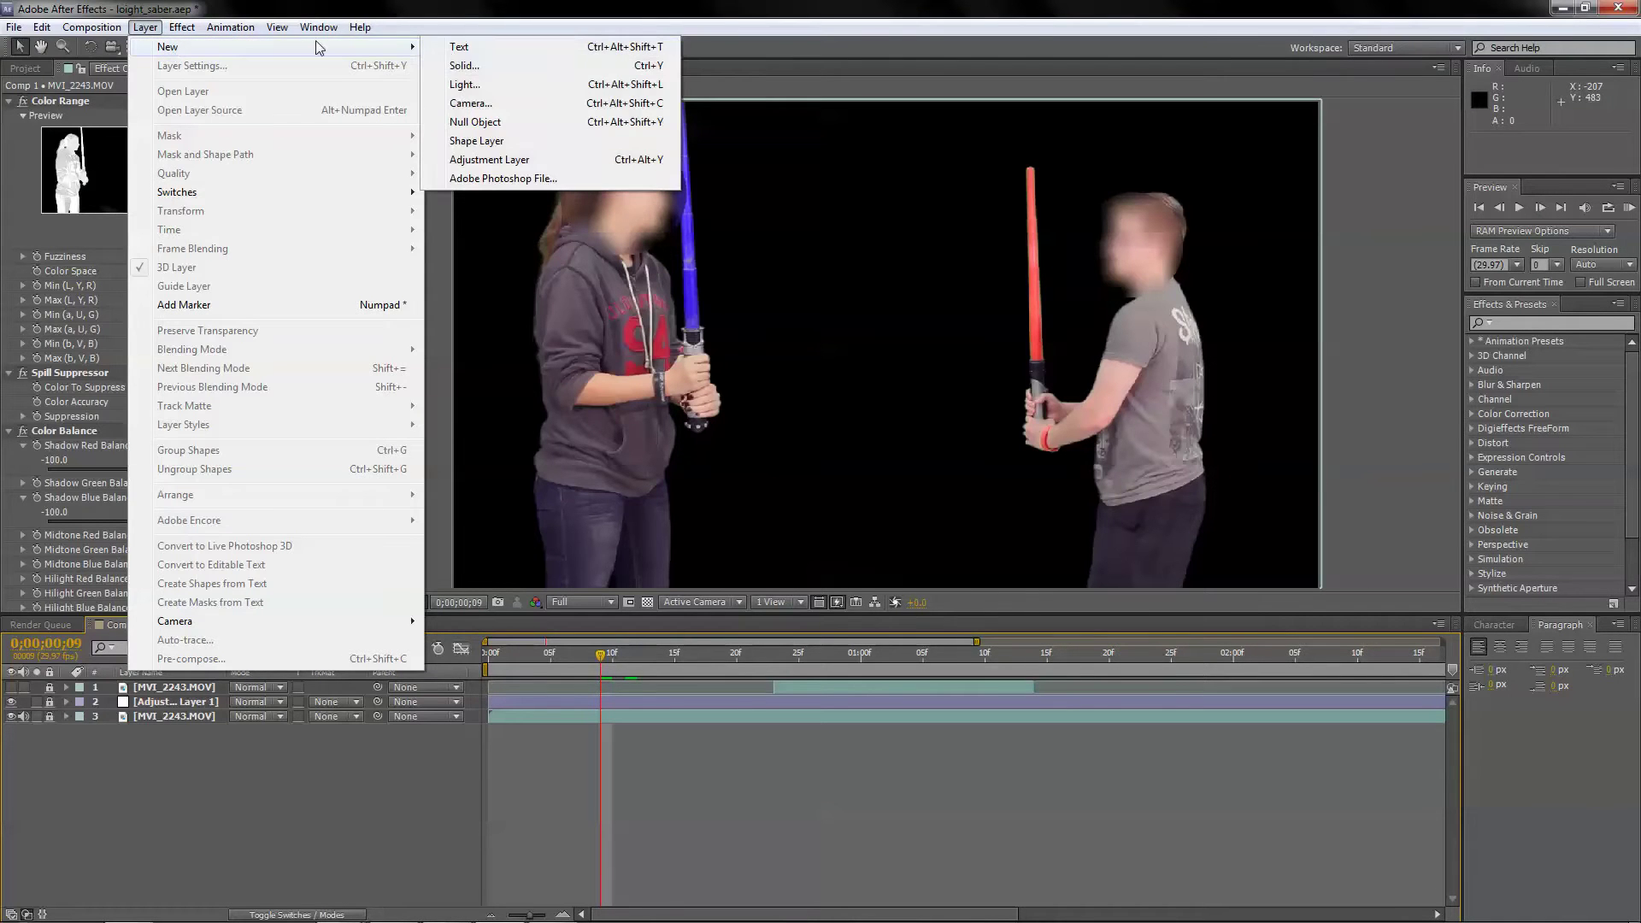
pyautogui.click(461, 66)
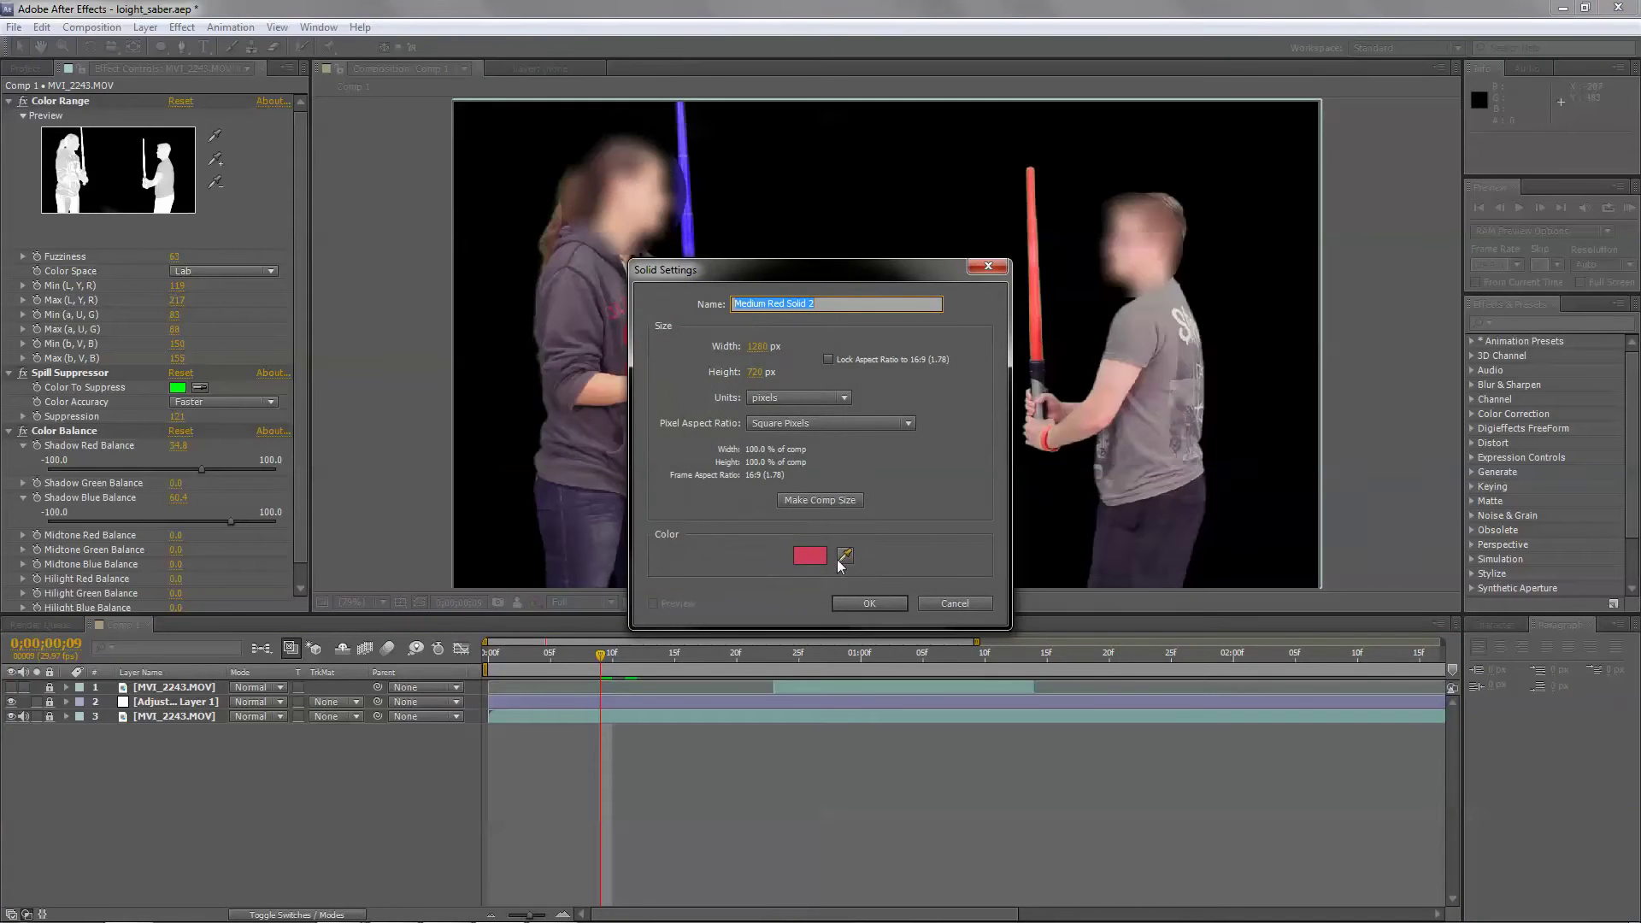
pyautogui.click(868, 604)
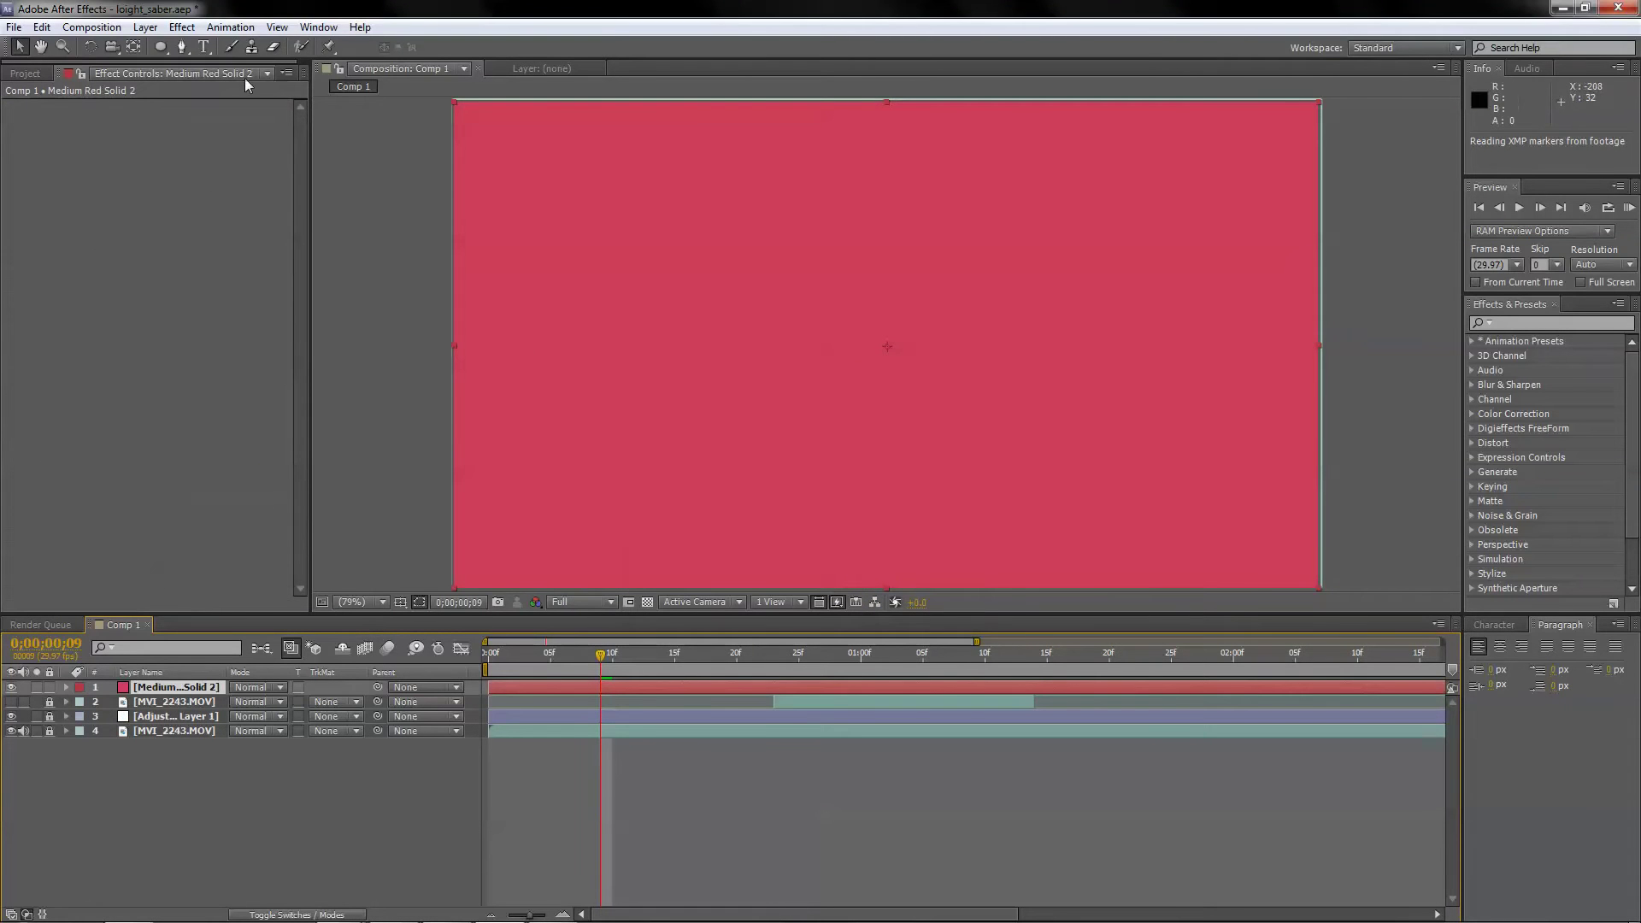
# - Apply the Generate > Beam effect to the red solid
pyautogui.click(179, 30)
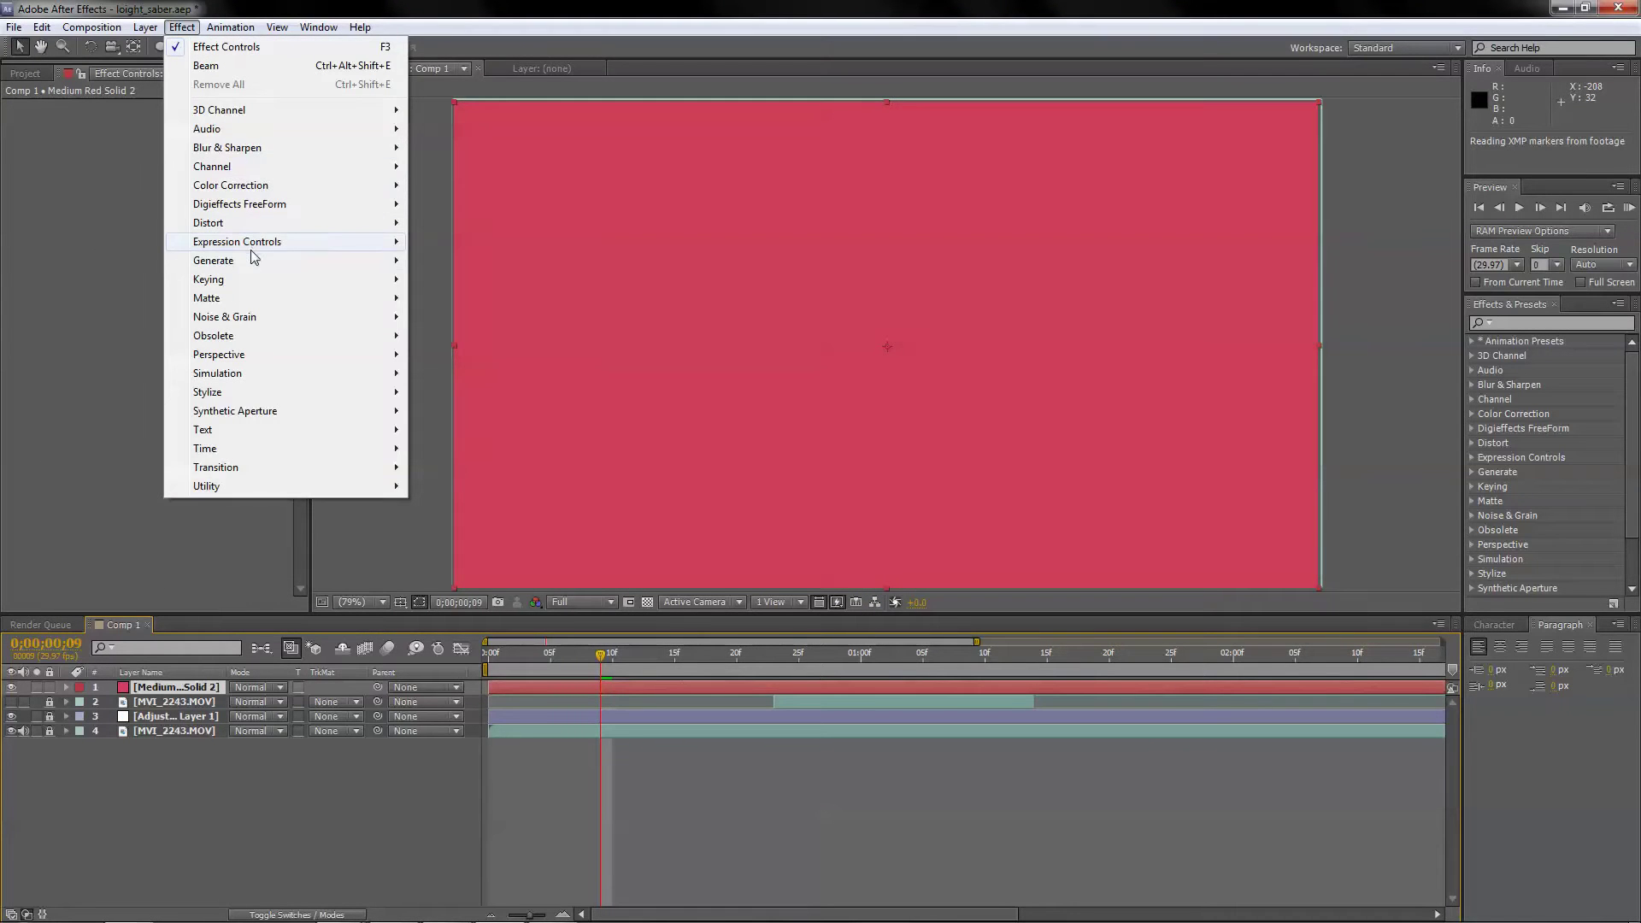
pyautogui.moveTo(247, 265)
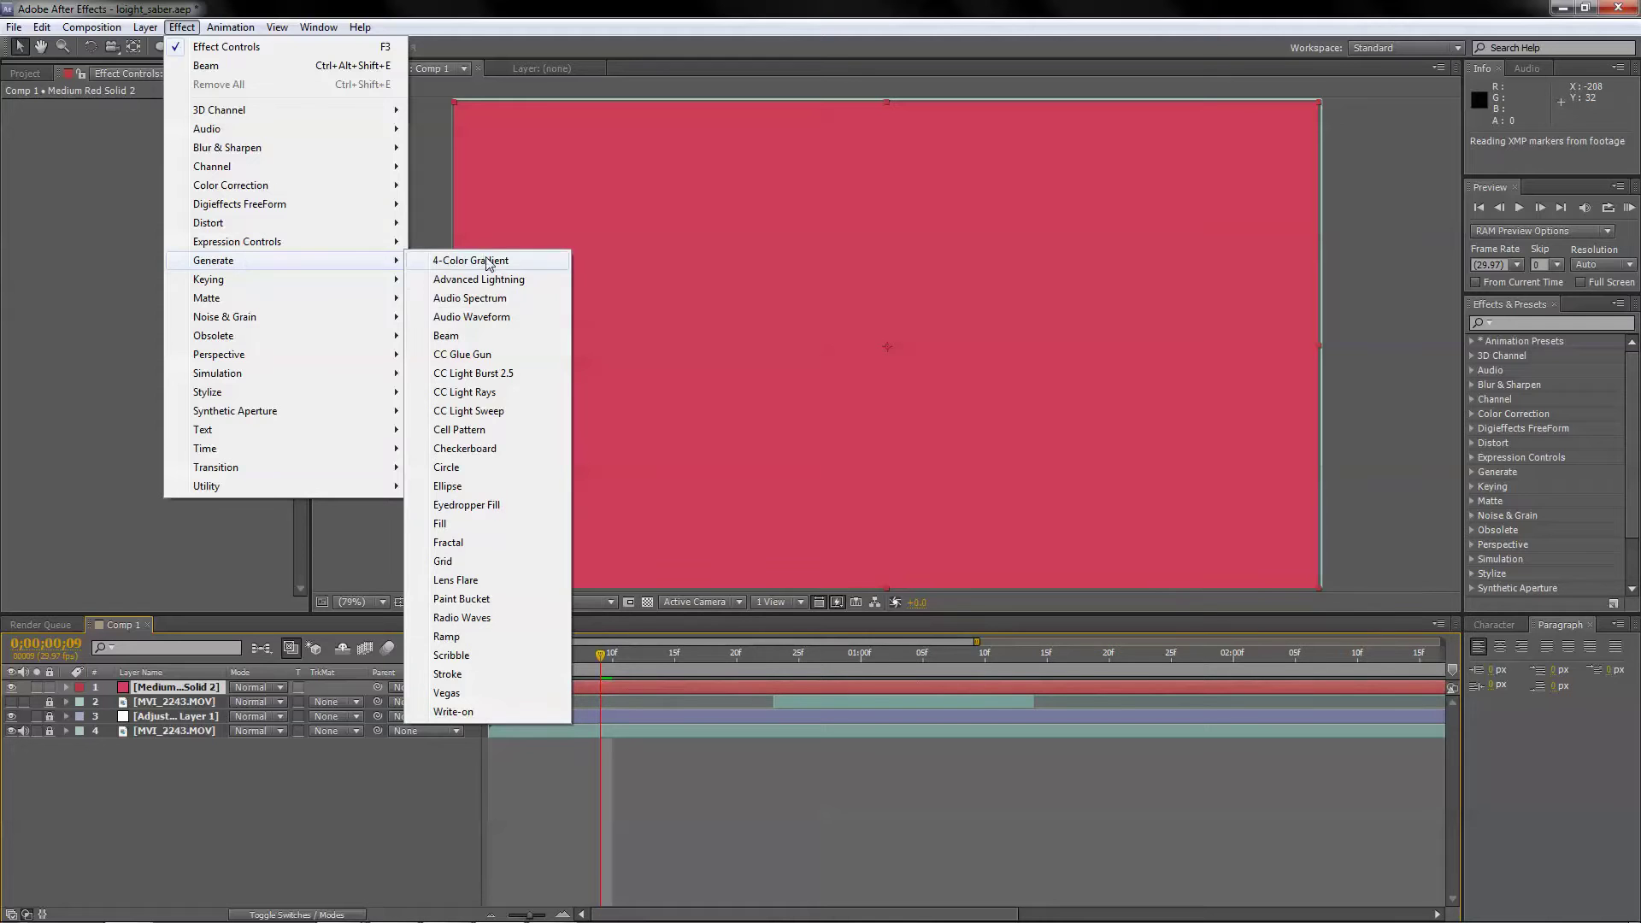
pyautogui.click(485, 335)
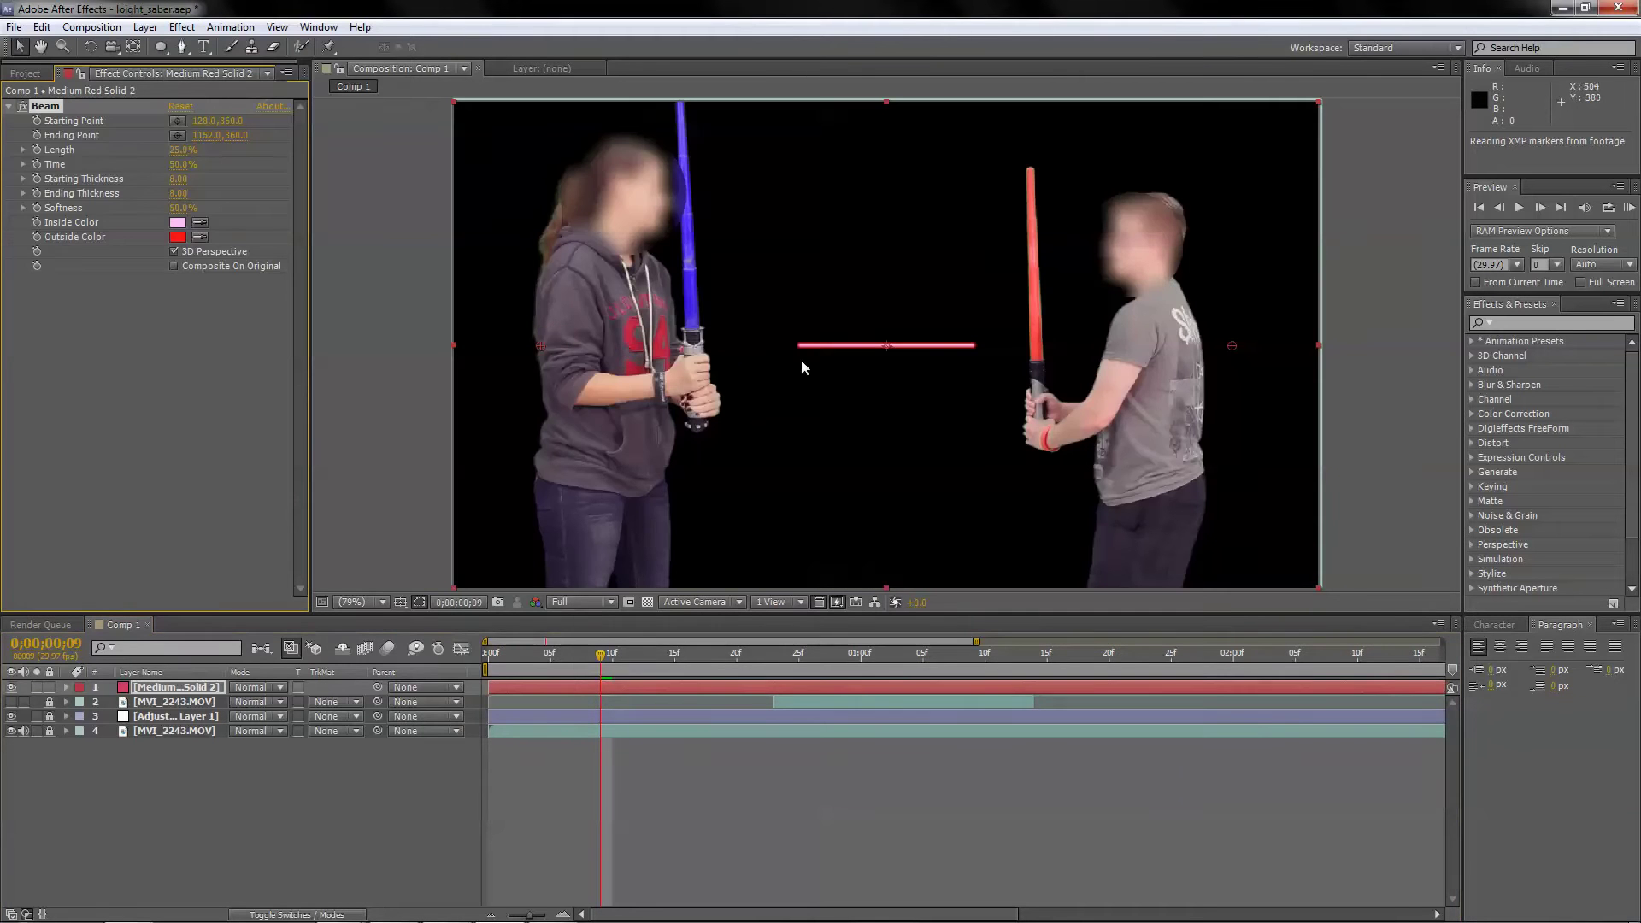
# - Scale the beam solid up to 125%, unlinking width and height to stretch it
pyautogui.click(67, 688)
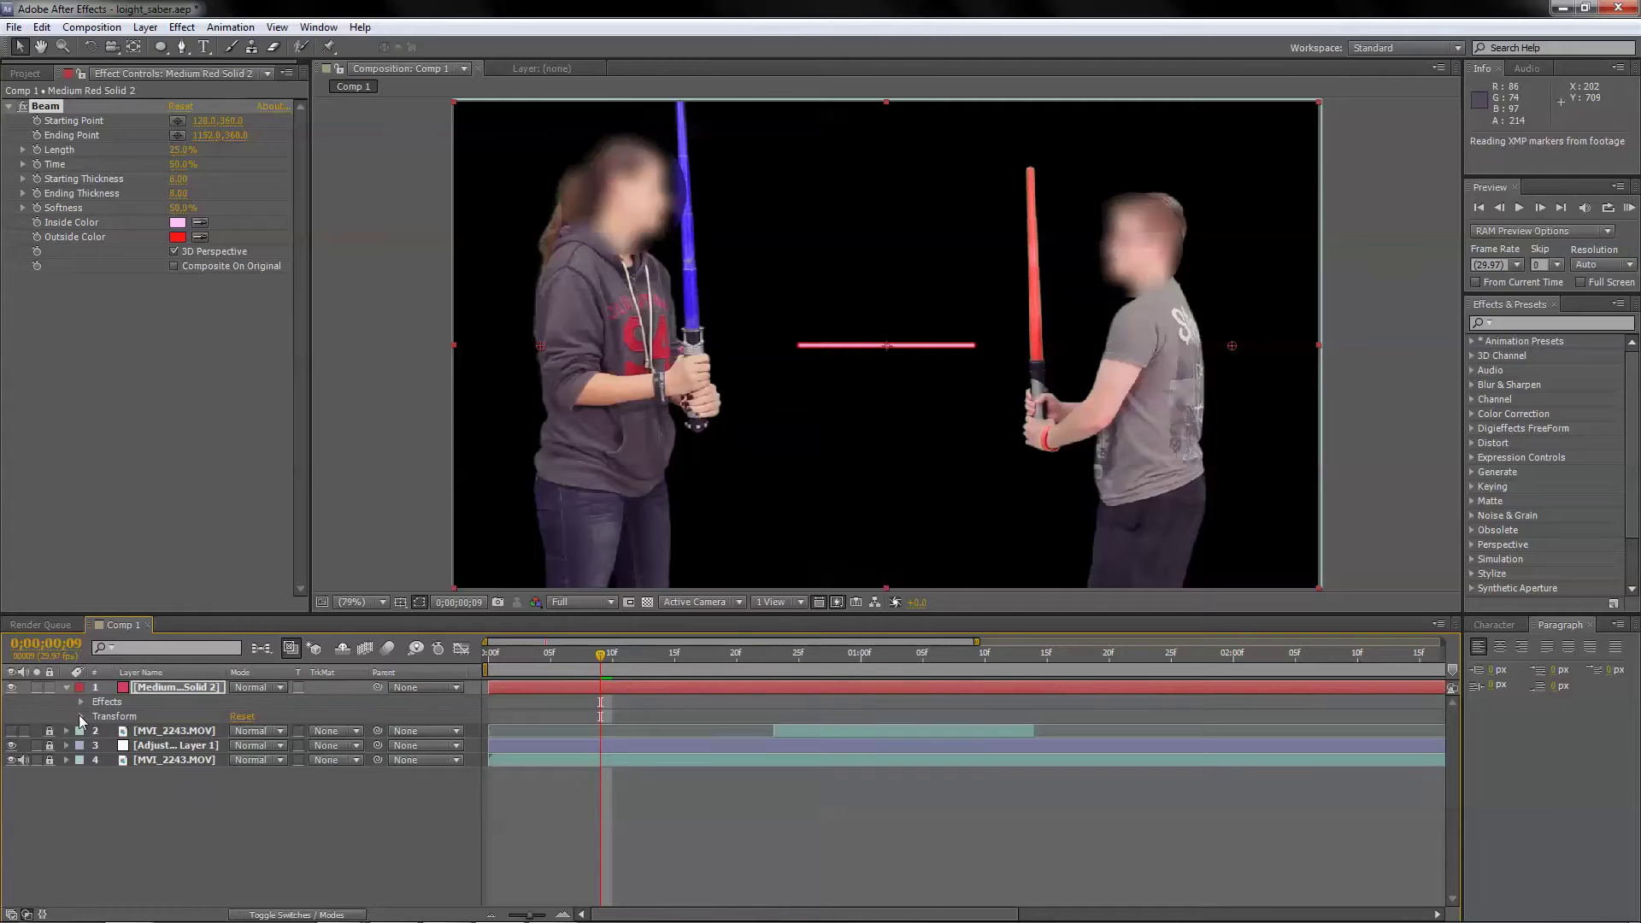
pyautogui.click(80, 716)
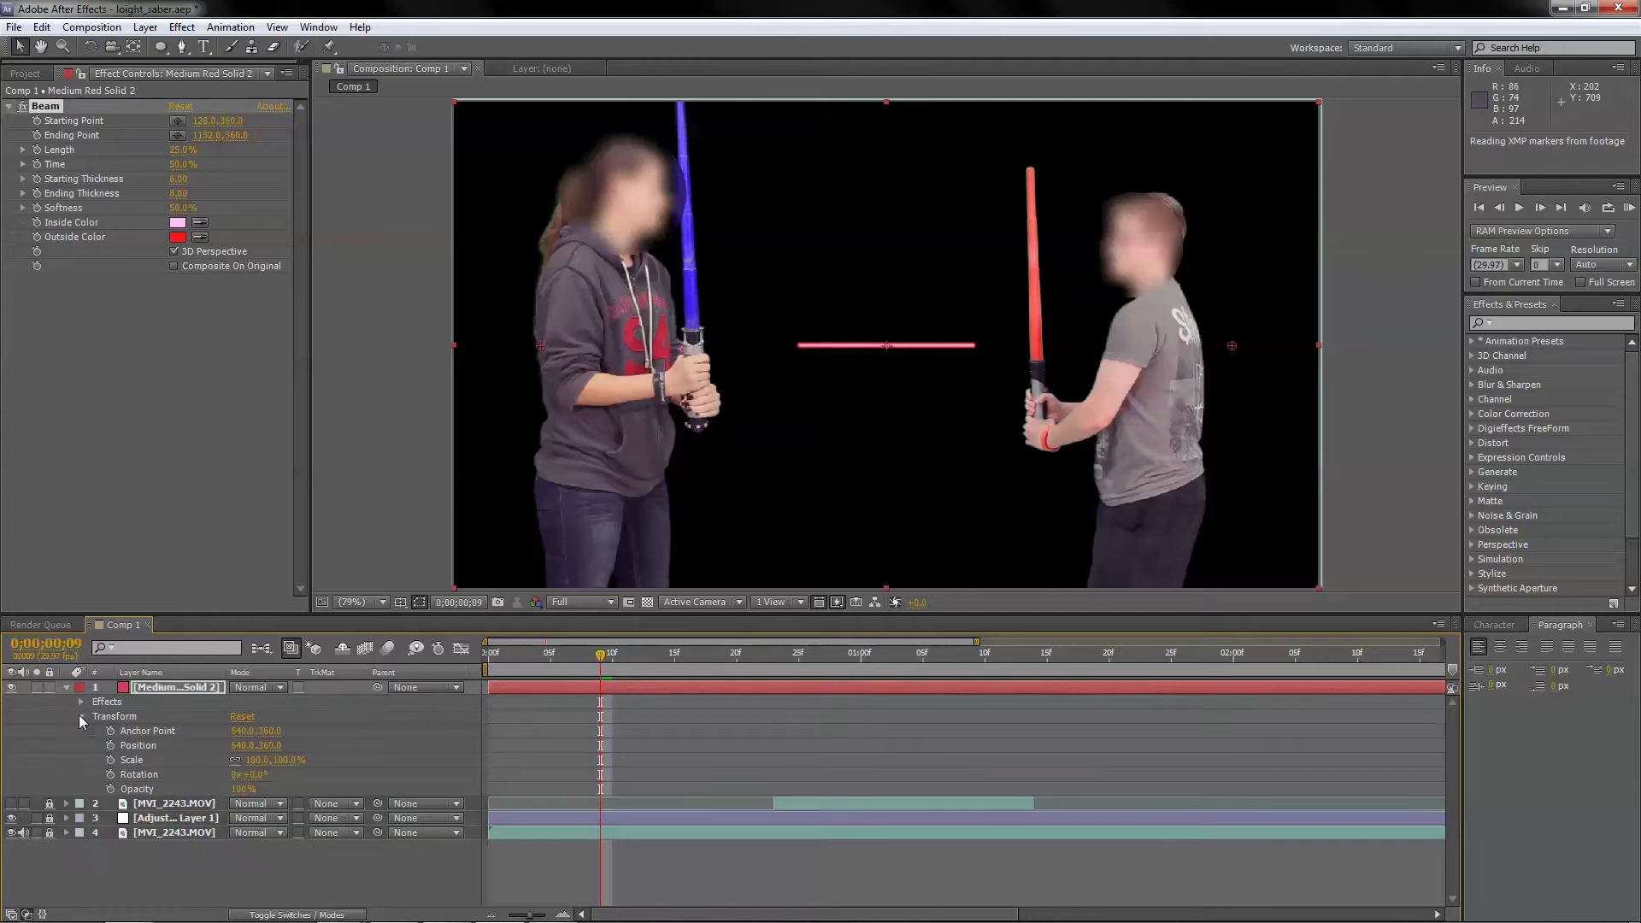
pyautogui.moveTo(253, 771); pyautogui.dragTo(368, 740)
pyautogui.click(234, 760)
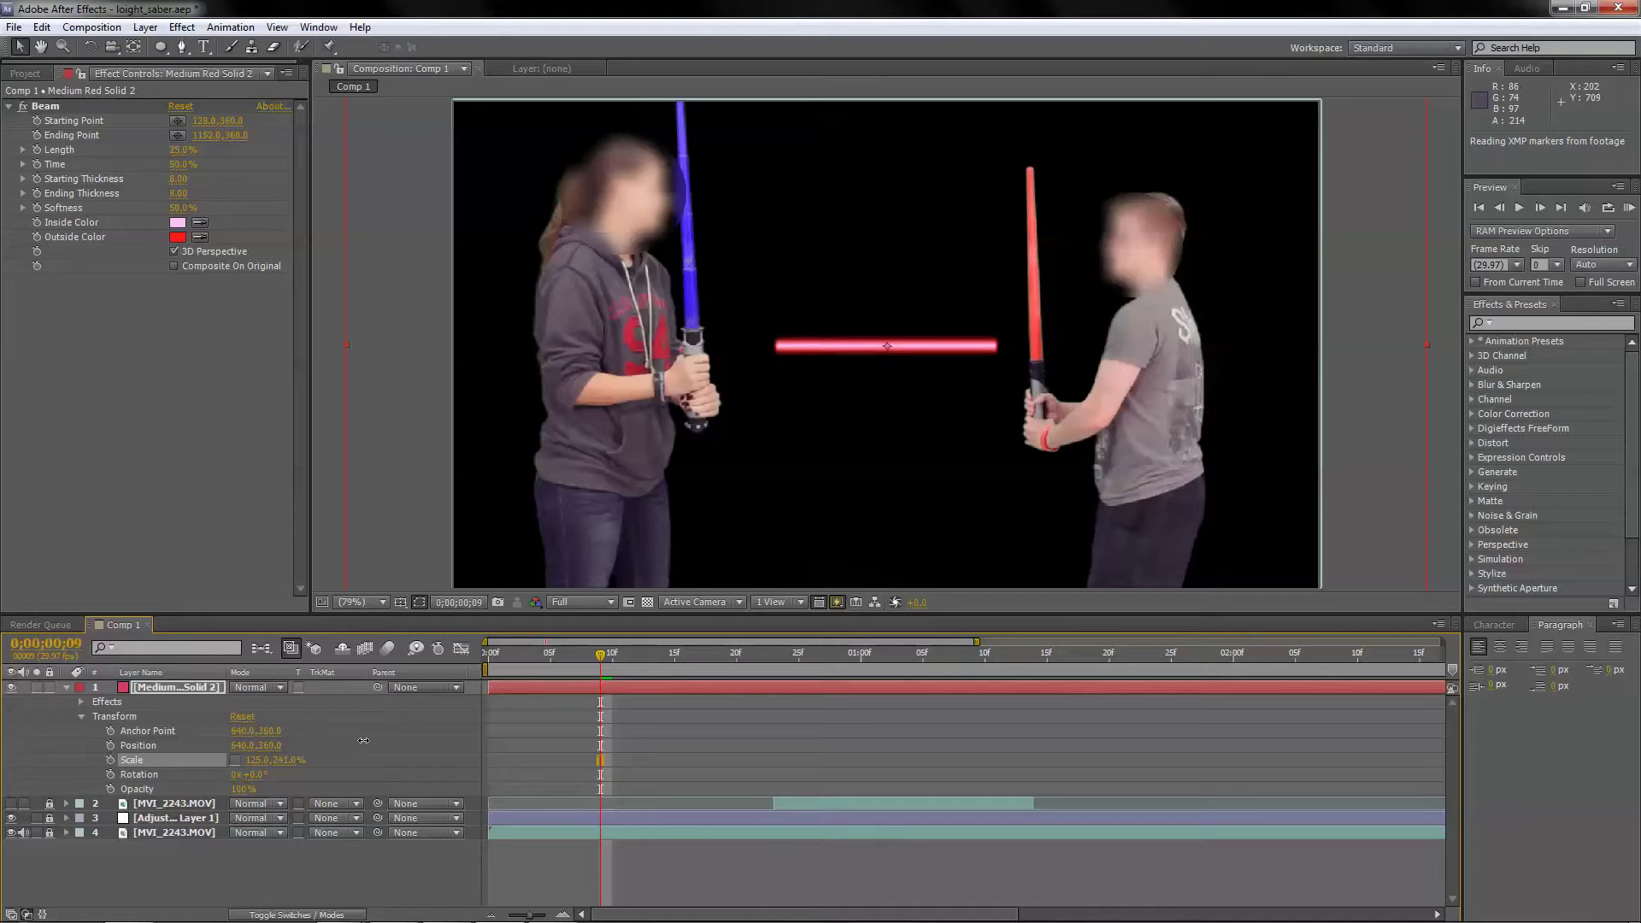
# - Shift the beam right with Position and Anchor Point until it reaches the saber hilt
pyautogui.moveTo(243, 752); pyautogui.dragTo(282, 768)
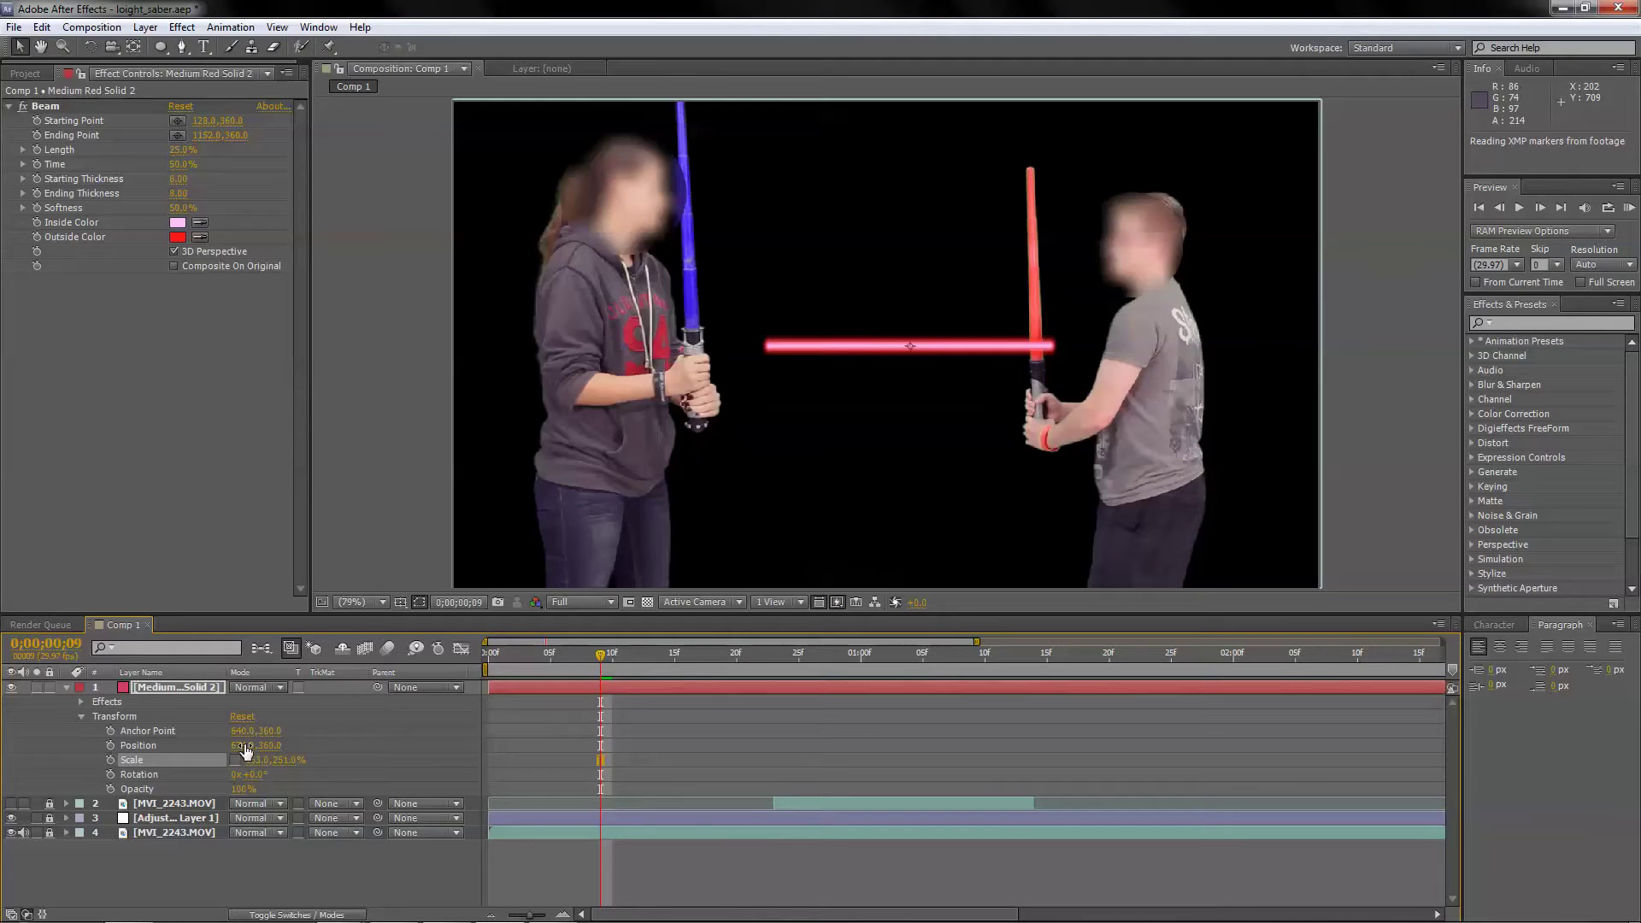
pyautogui.moveTo(246, 751); pyautogui.dragTo(279, 743)
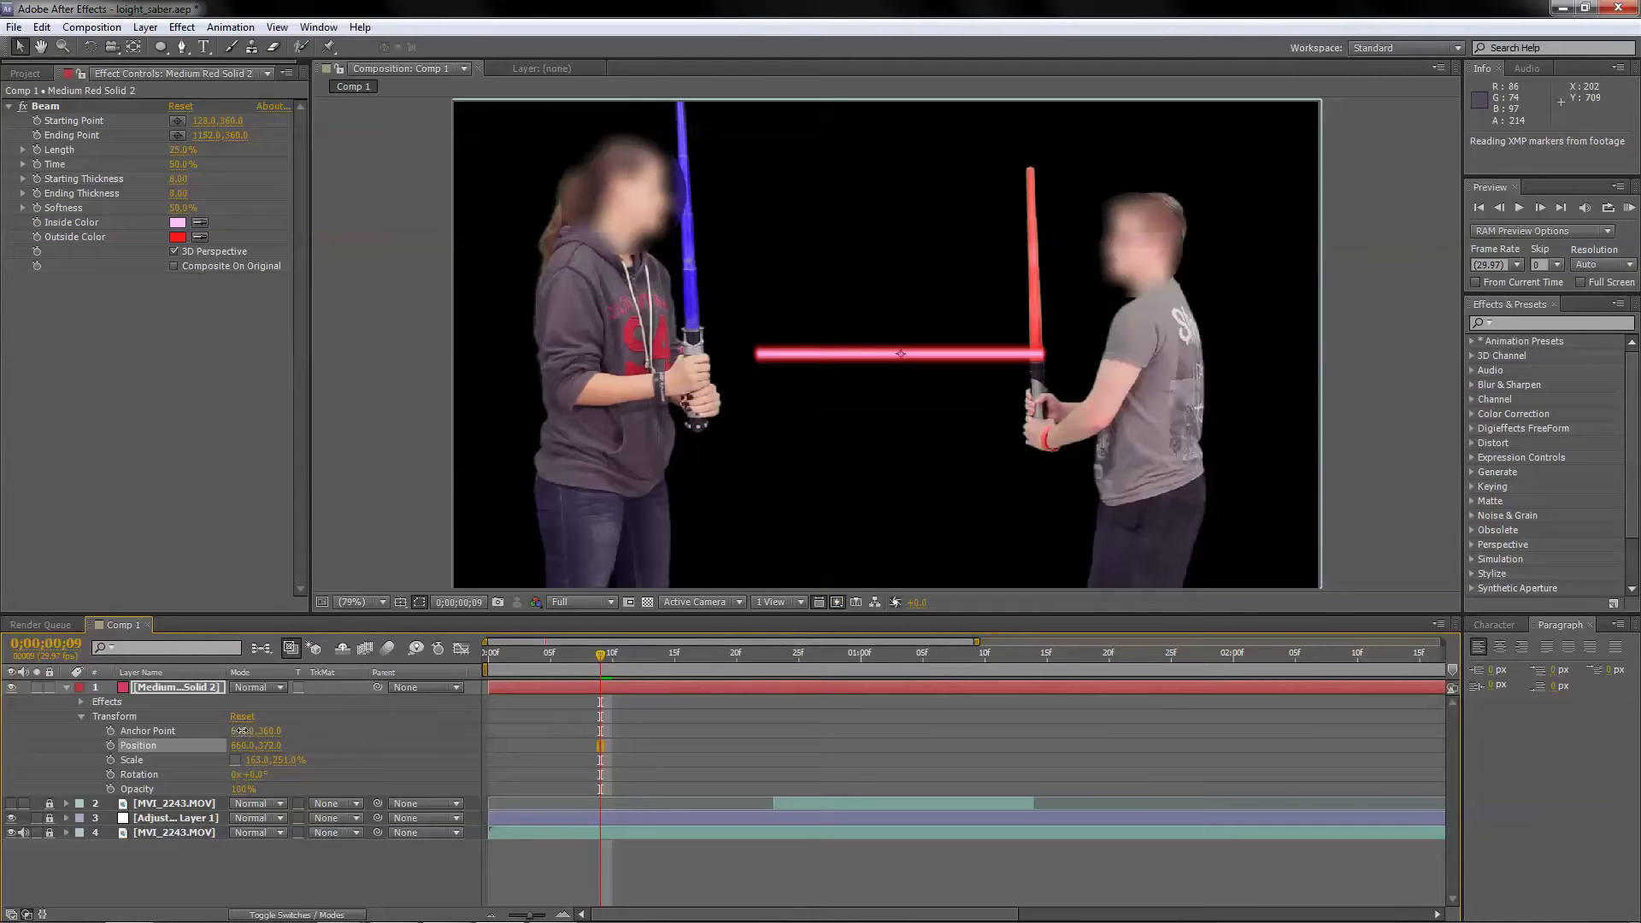
pyautogui.moveTo(243, 731); pyautogui.dragTo(335, 716)
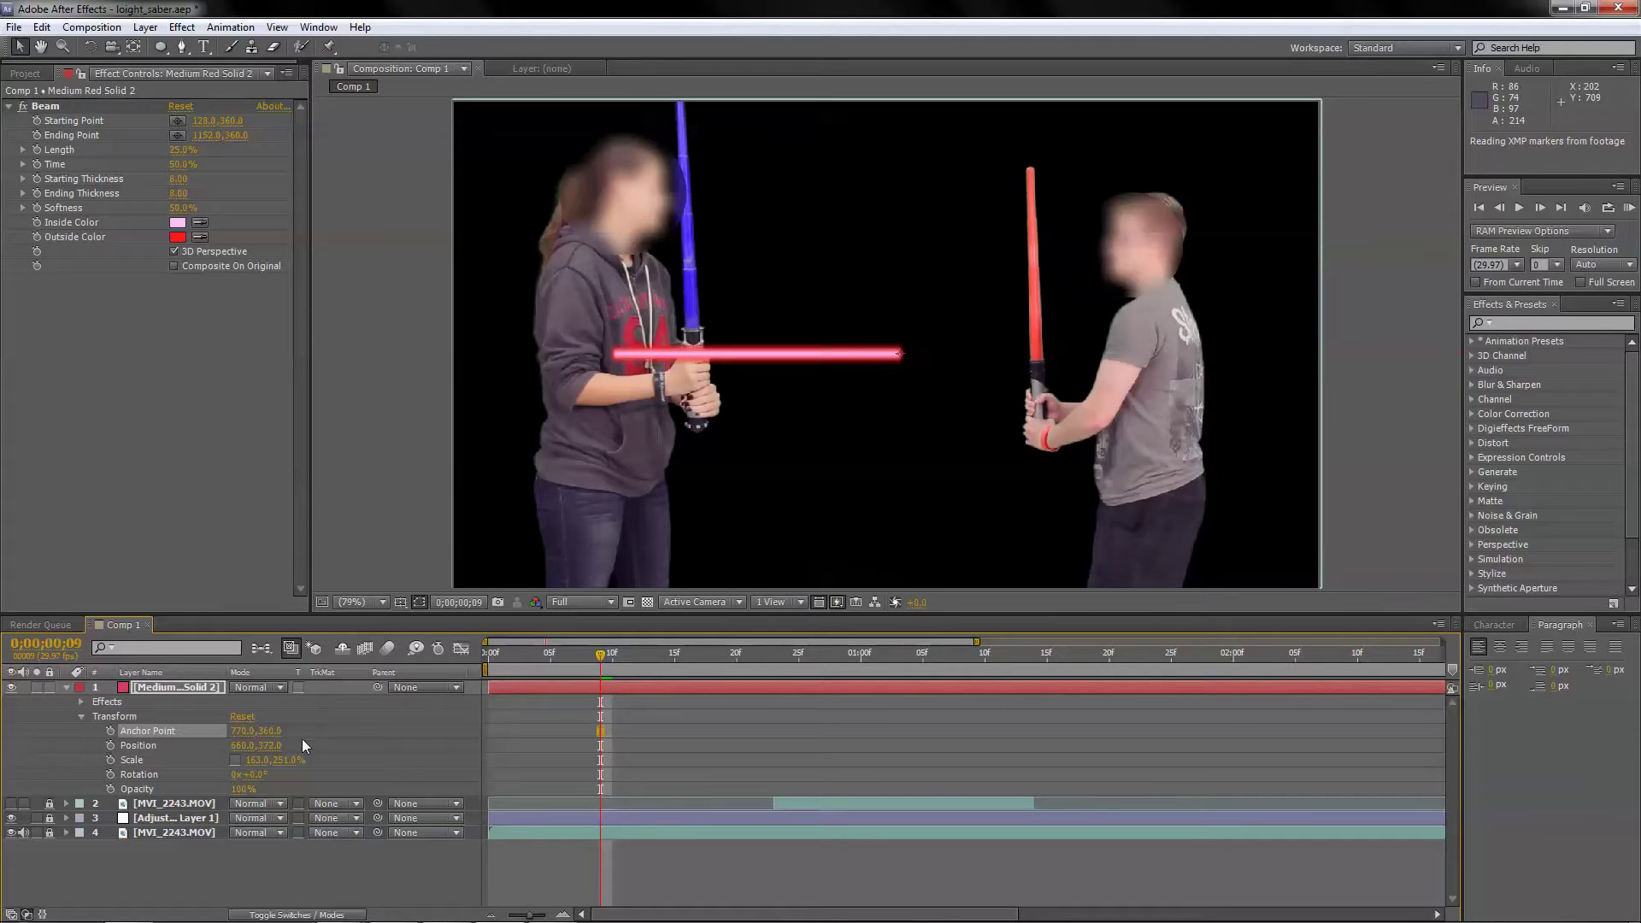
pyautogui.moveTo(244, 746); pyautogui.dragTo(341, 739)
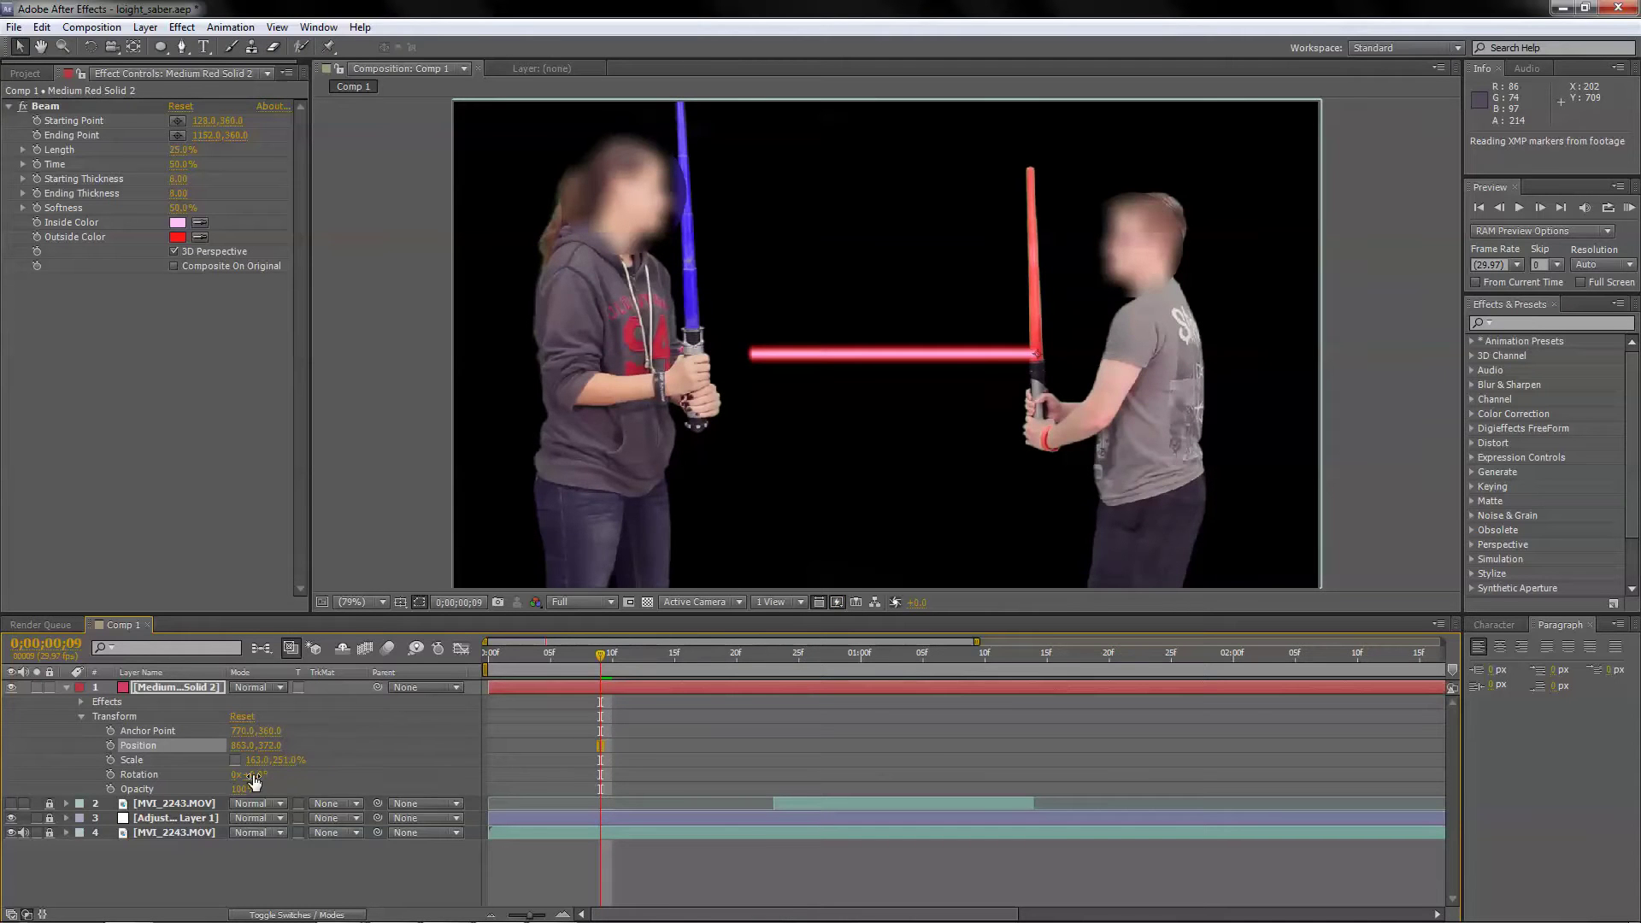
# - Rotate the beam to about 89° and fine-tune Position and Rotation over the saber blade
pyautogui.moveTo(253, 780); pyautogui.dragTo(306, 752)
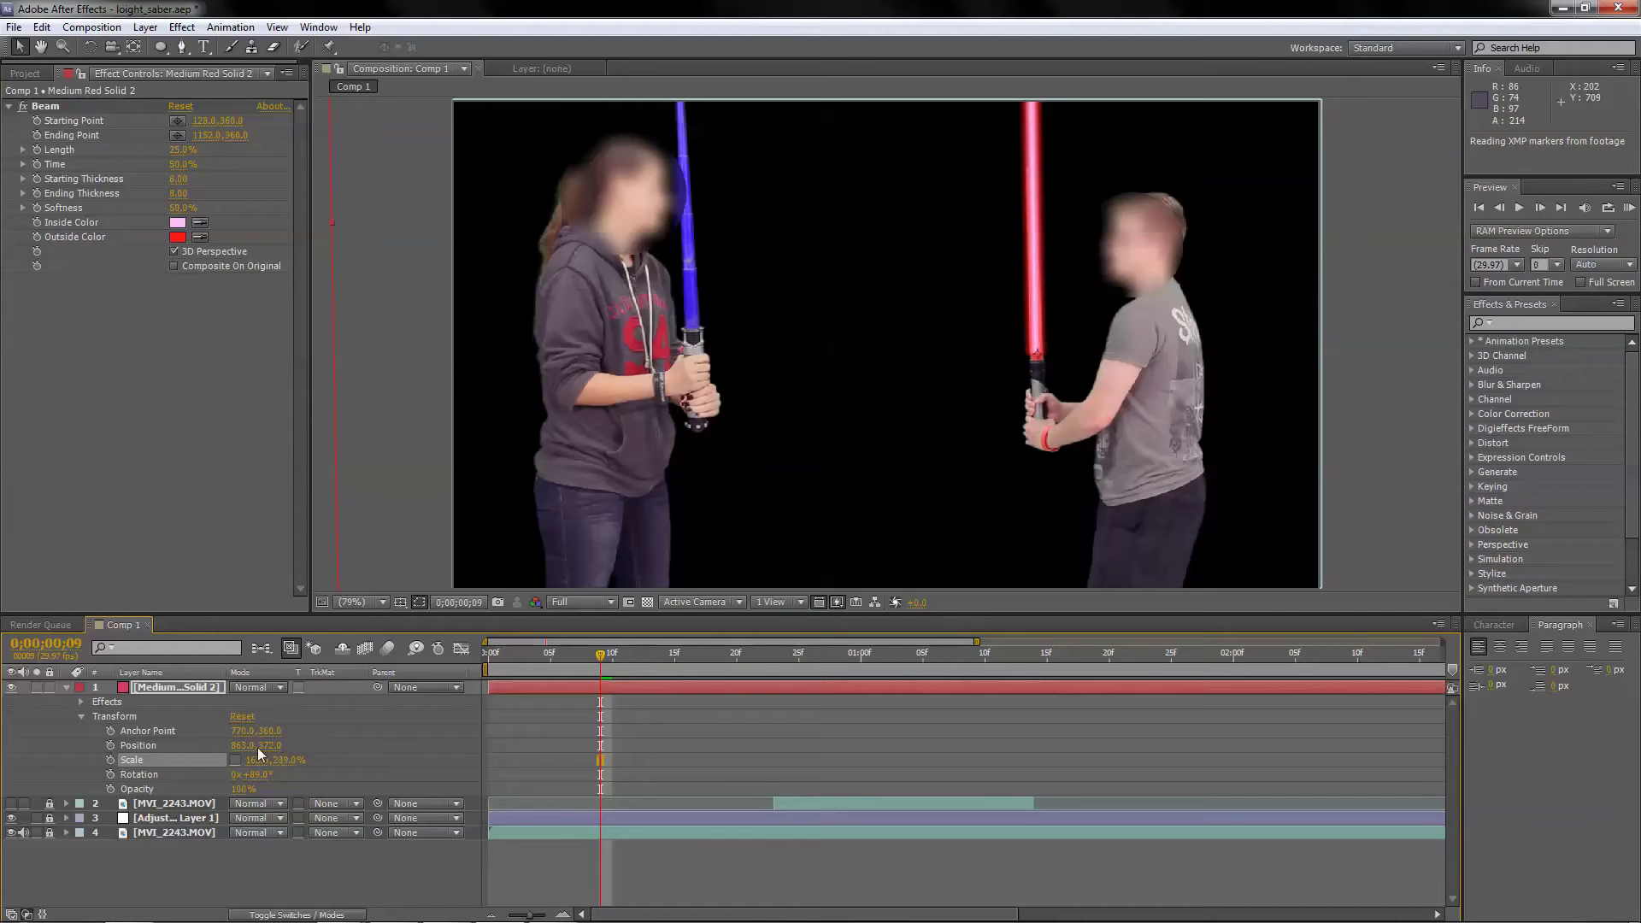
pyautogui.moveTo(268, 745); pyautogui.dragTo(282, 747)
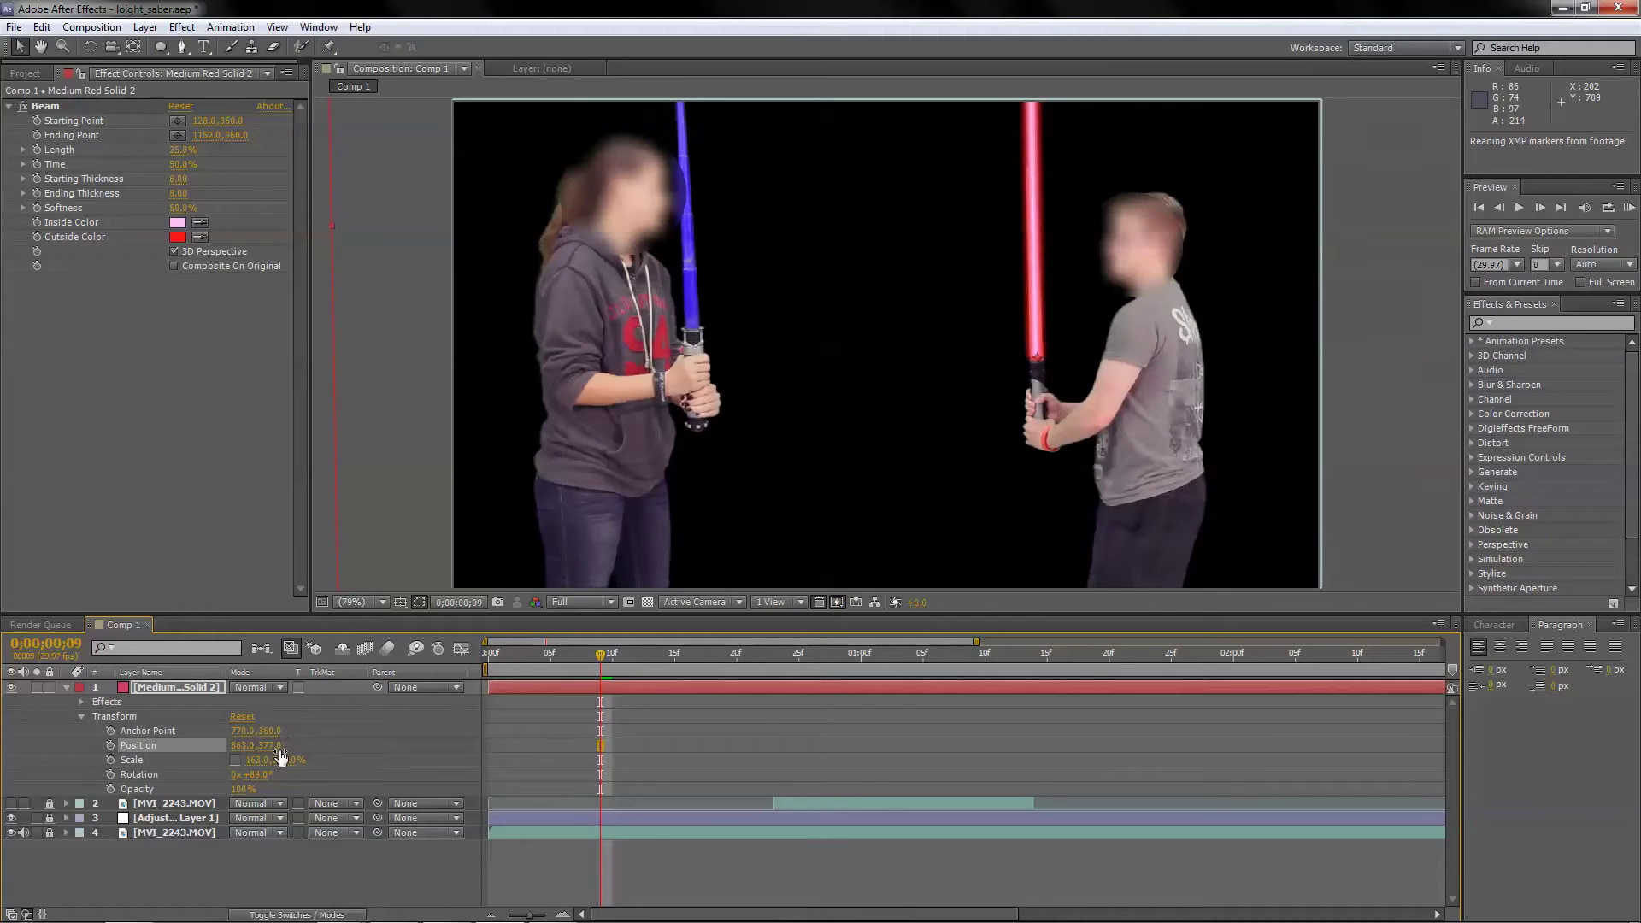
pyautogui.moveTo(262, 775); pyautogui.dragTo(266, 773)
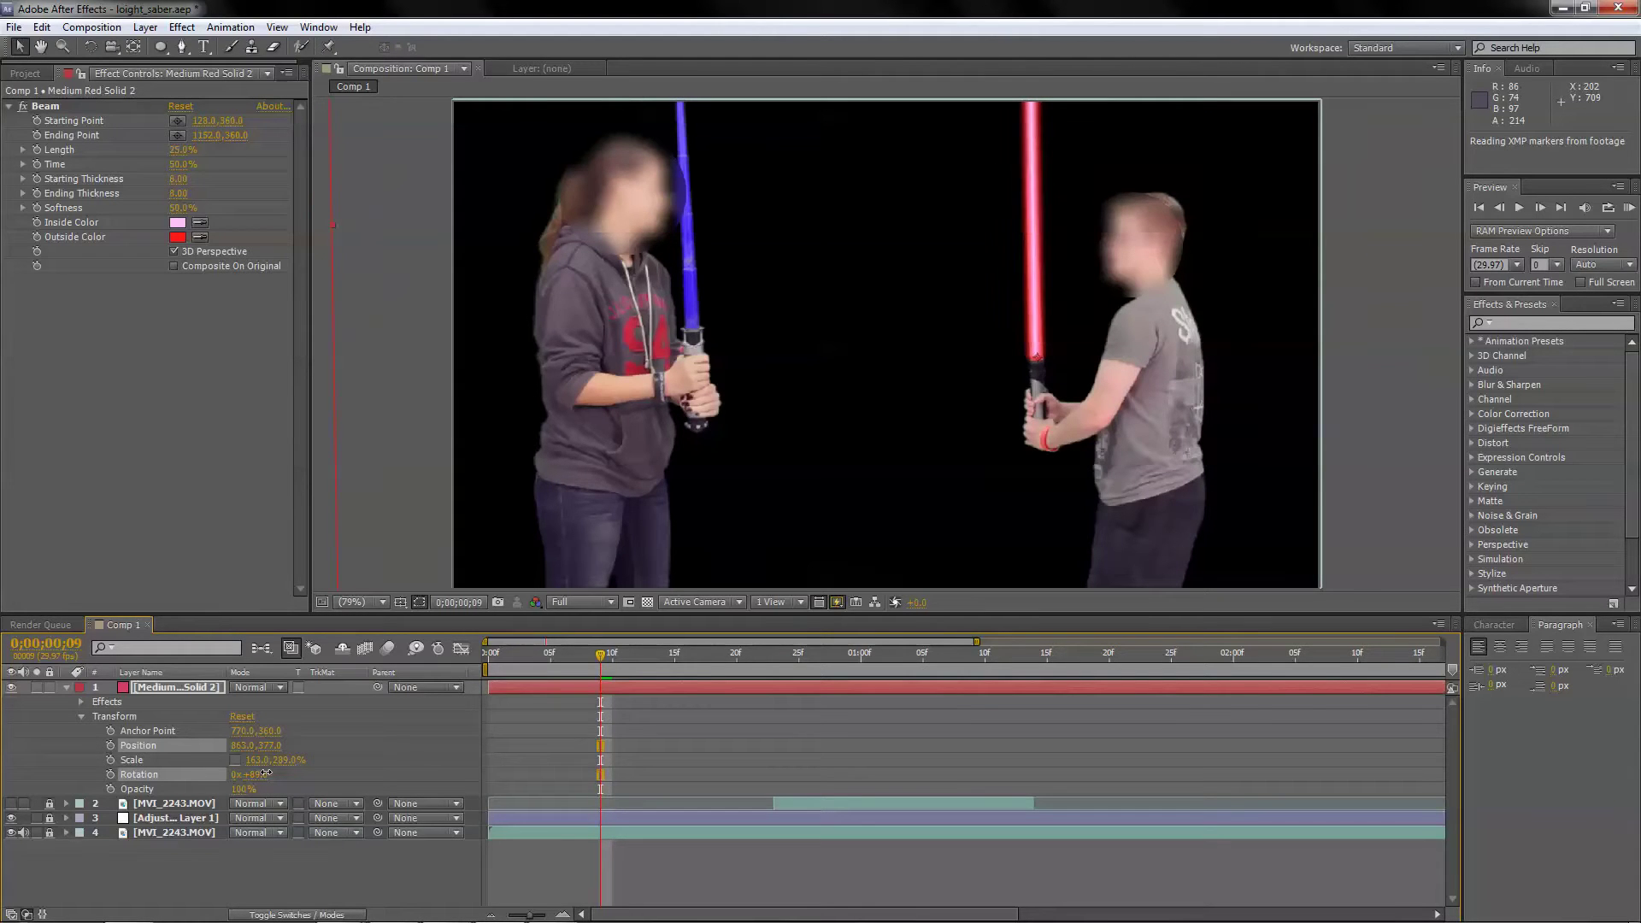
pyautogui.click(266, 774)
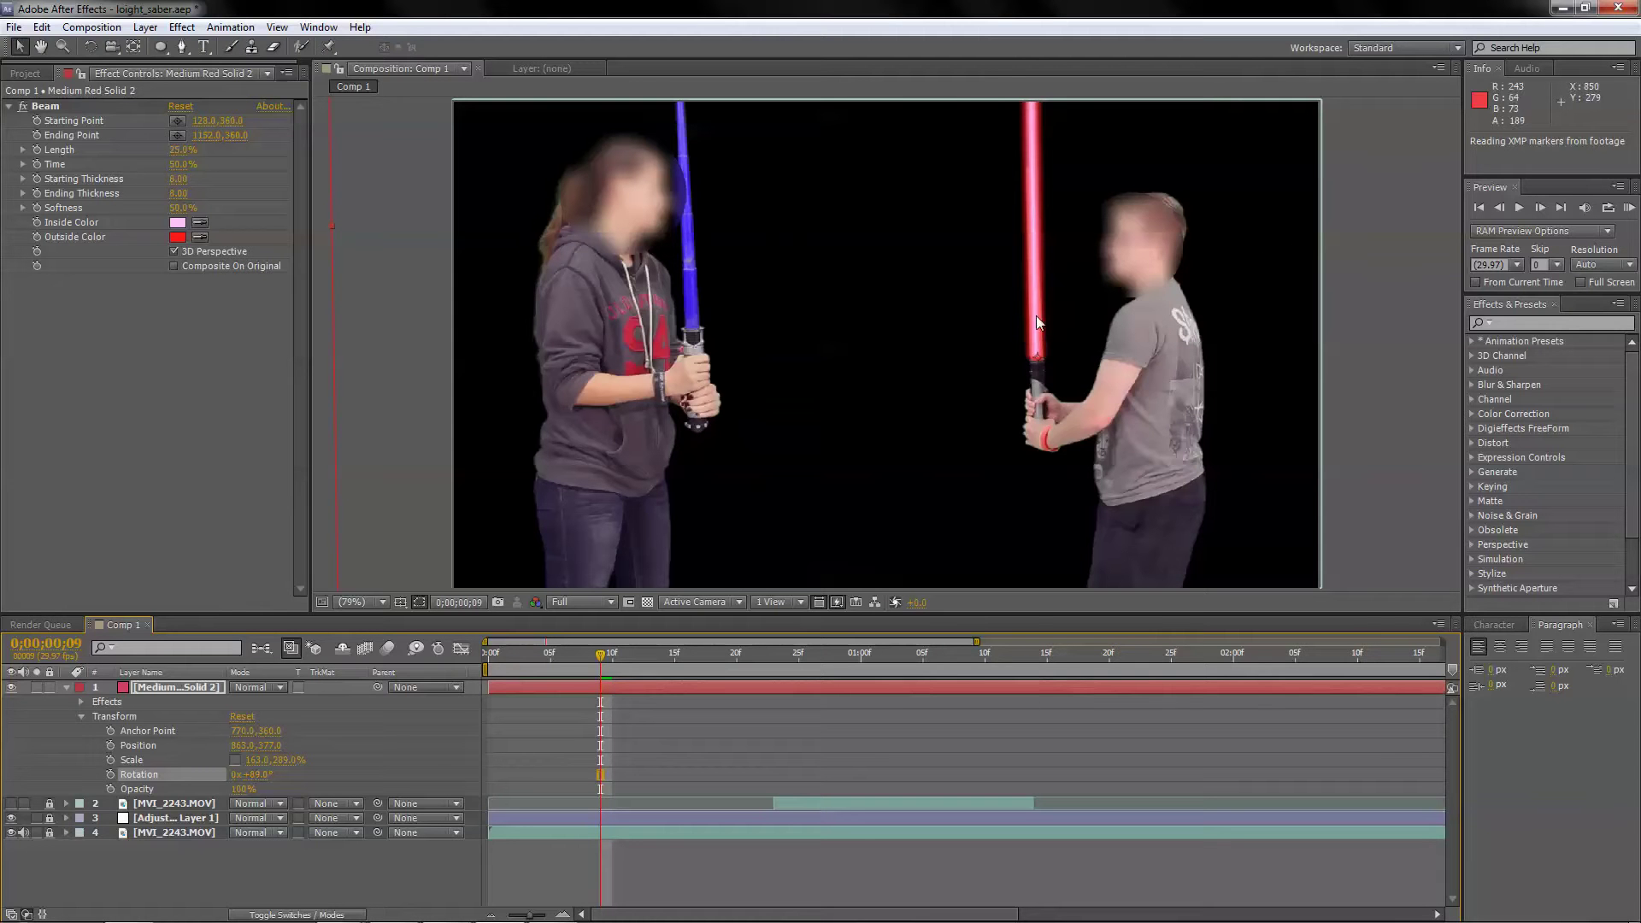
# - Make the beam solid 3D and set starting keyframes on X, Y, Z Rotation and Position
pyautogui.click(145, 27)
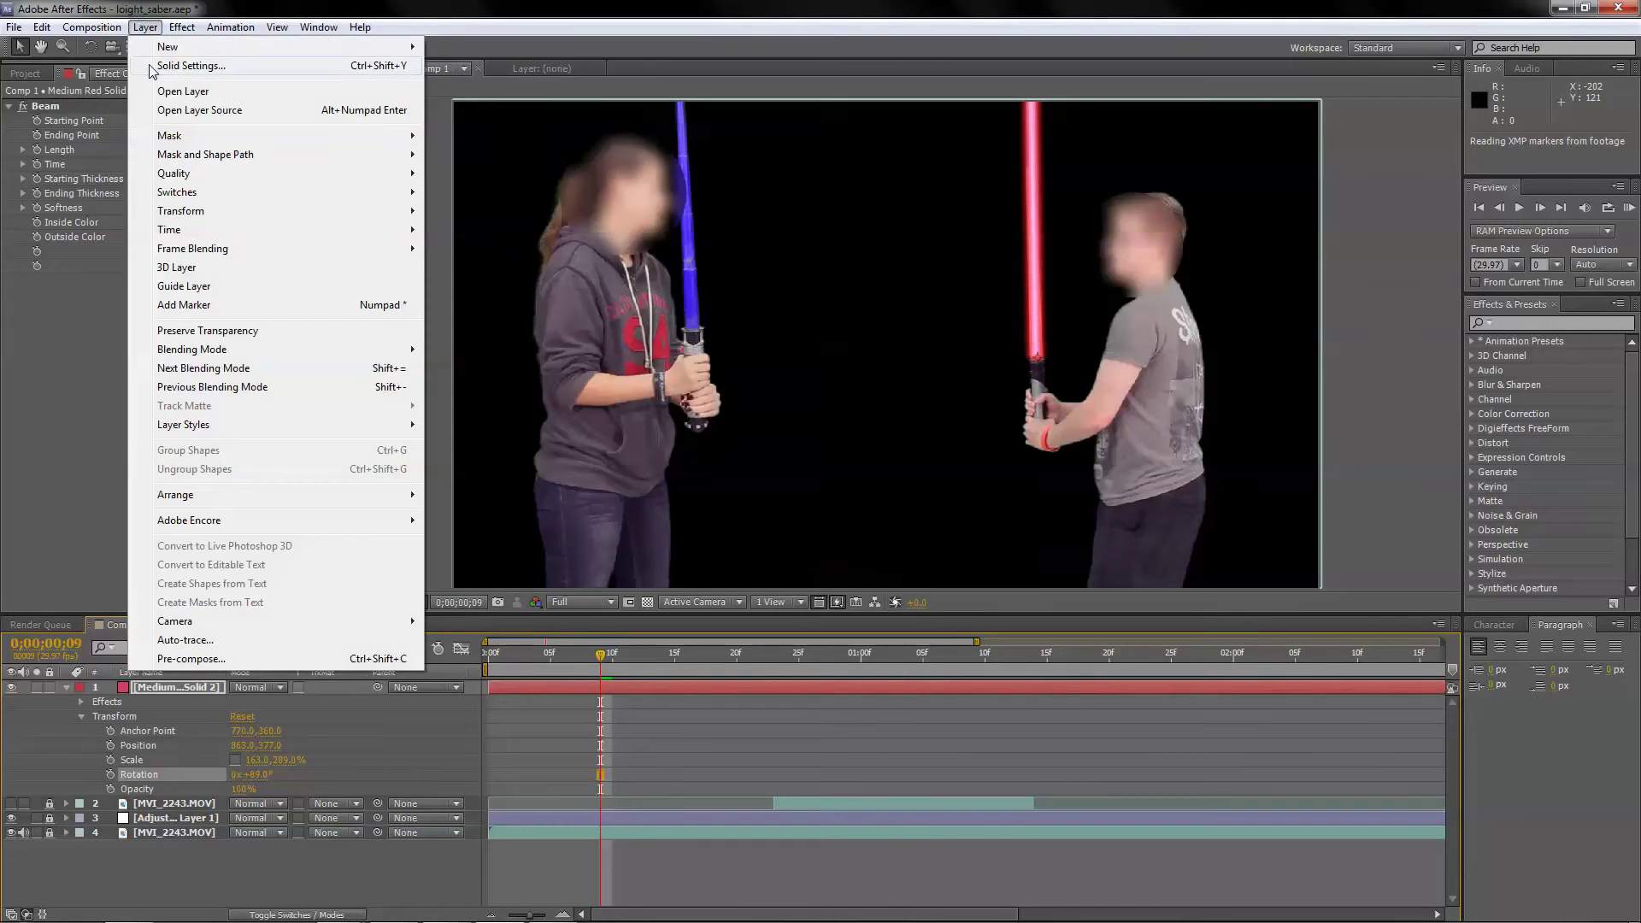
pyautogui.click(195, 267)
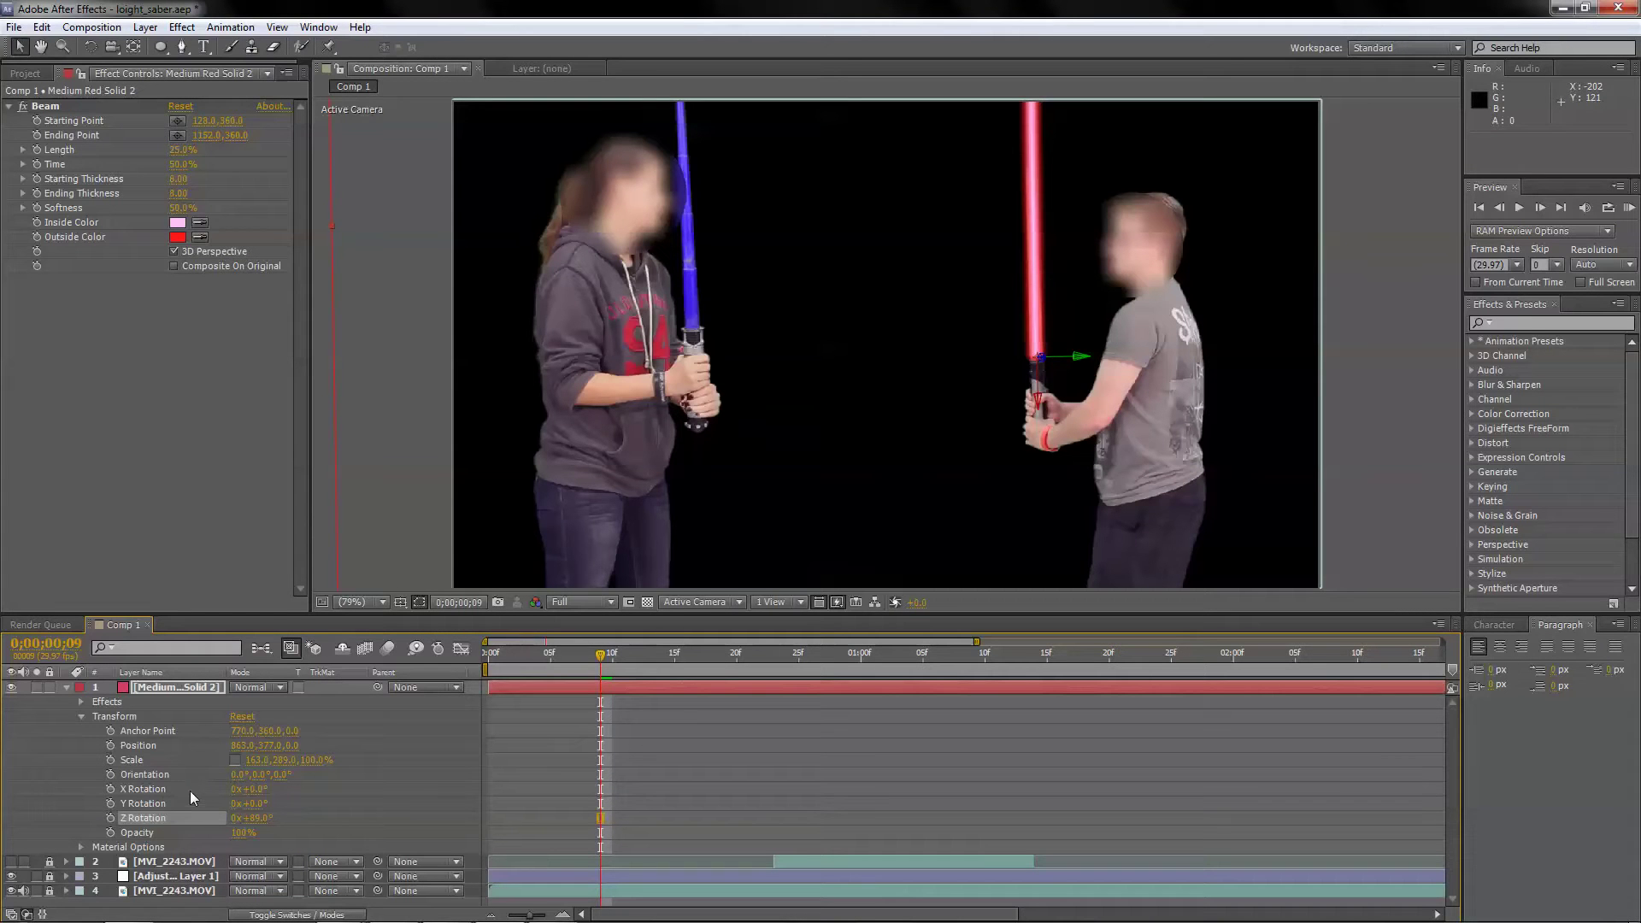
pyautogui.click(111, 789)
pyautogui.click(111, 803)
pyautogui.click(111, 818)
pyautogui.click(110, 745)
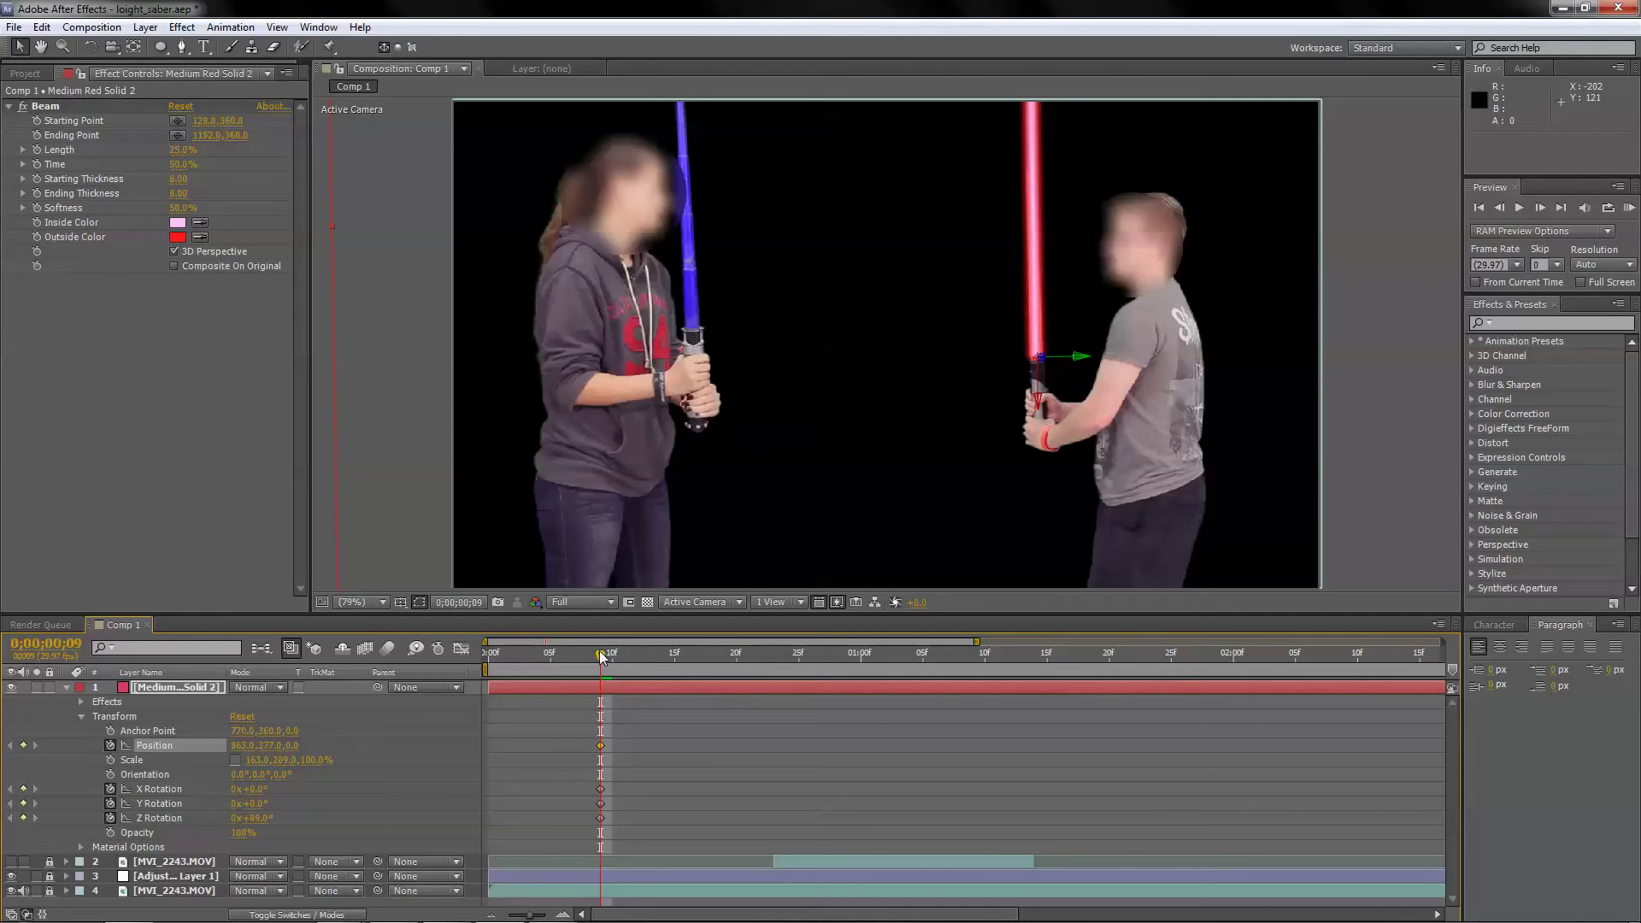
# - At later frames, keyframe lower Position and tilted X Rotation so the beam tracks the swing
pyautogui.moveTo(598, 652); pyautogui.dragTo(740, 653)
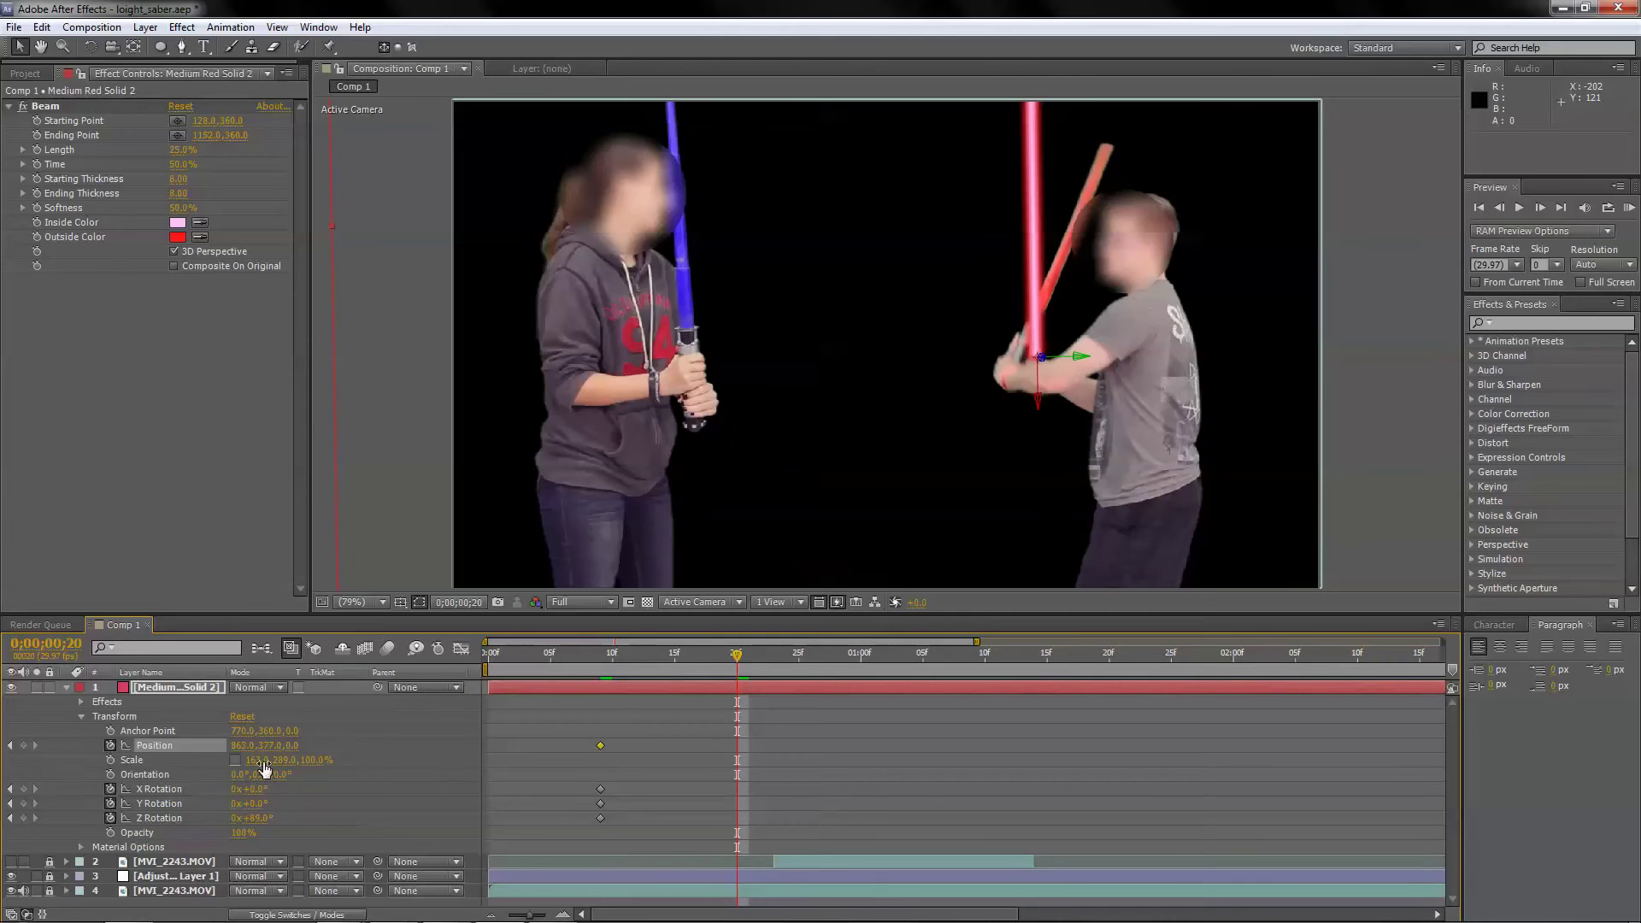
pyautogui.moveTo(261, 746); pyautogui.dragTo(219, 745)
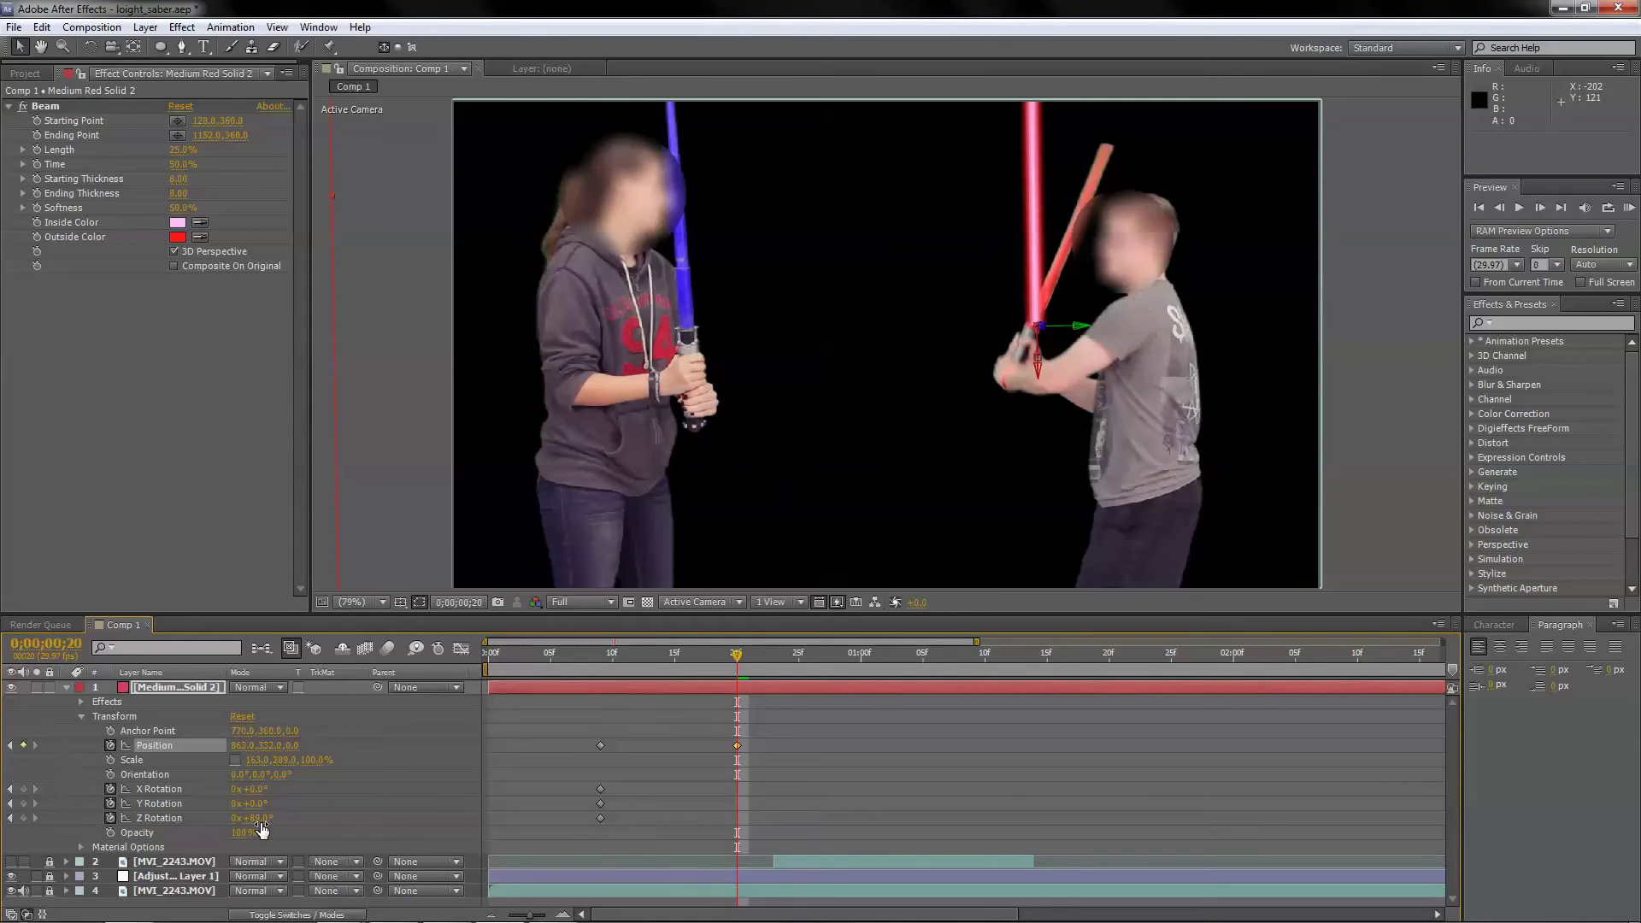
pyautogui.moveTo(251, 789); pyautogui.dragTo(267, 818)
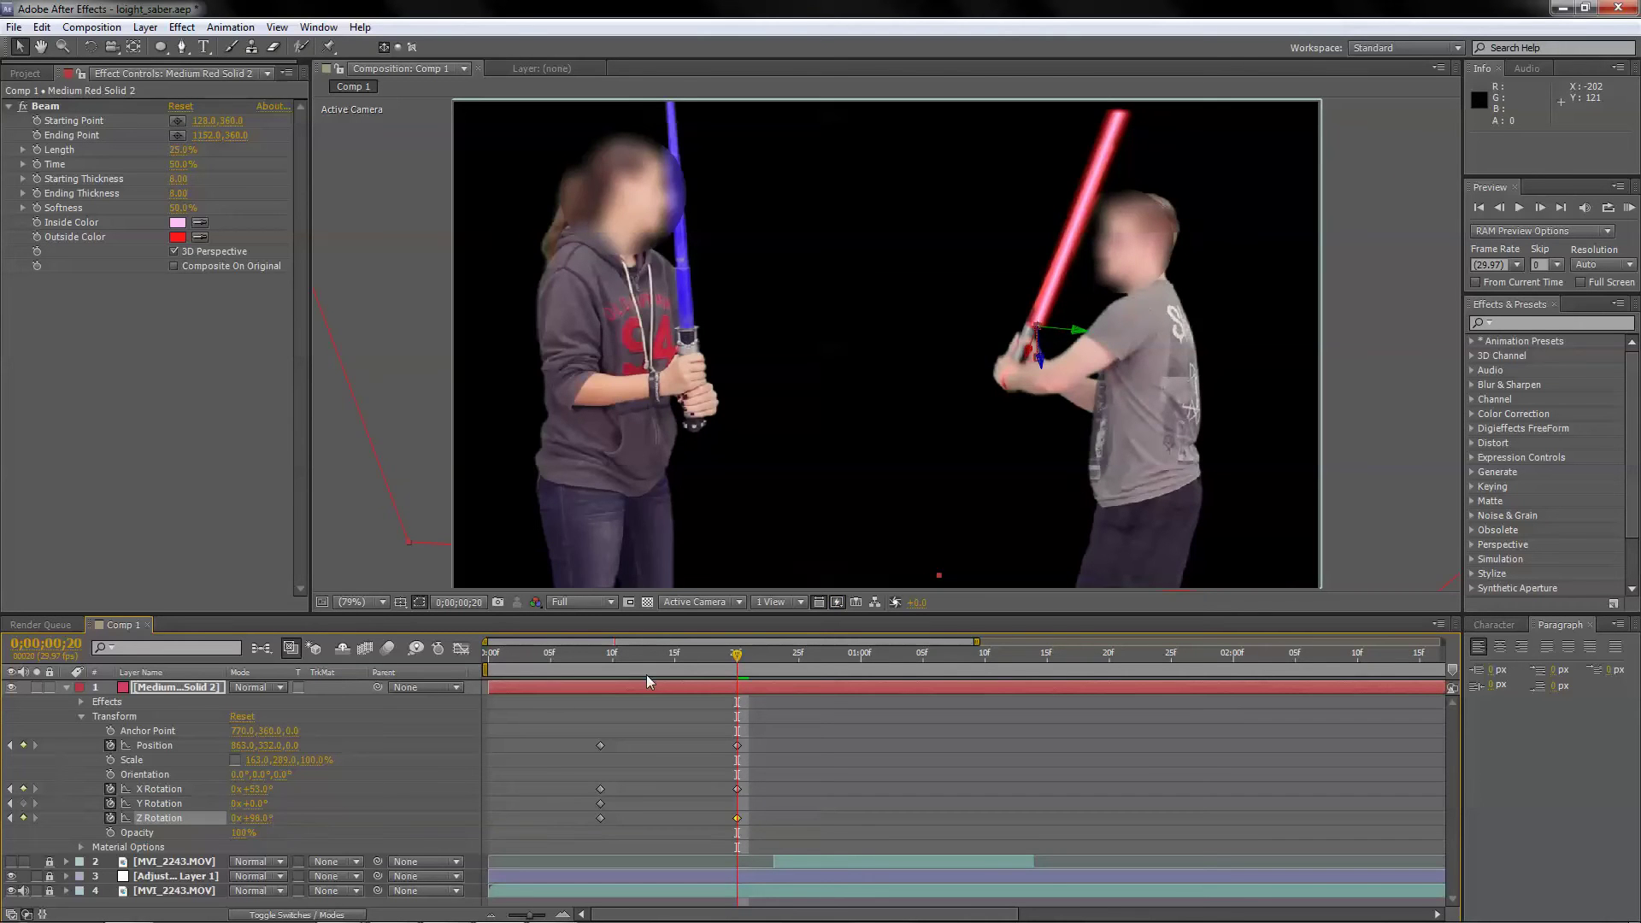
pyautogui.moveTo(735, 659); pyautogui.dragTo(665, 690)
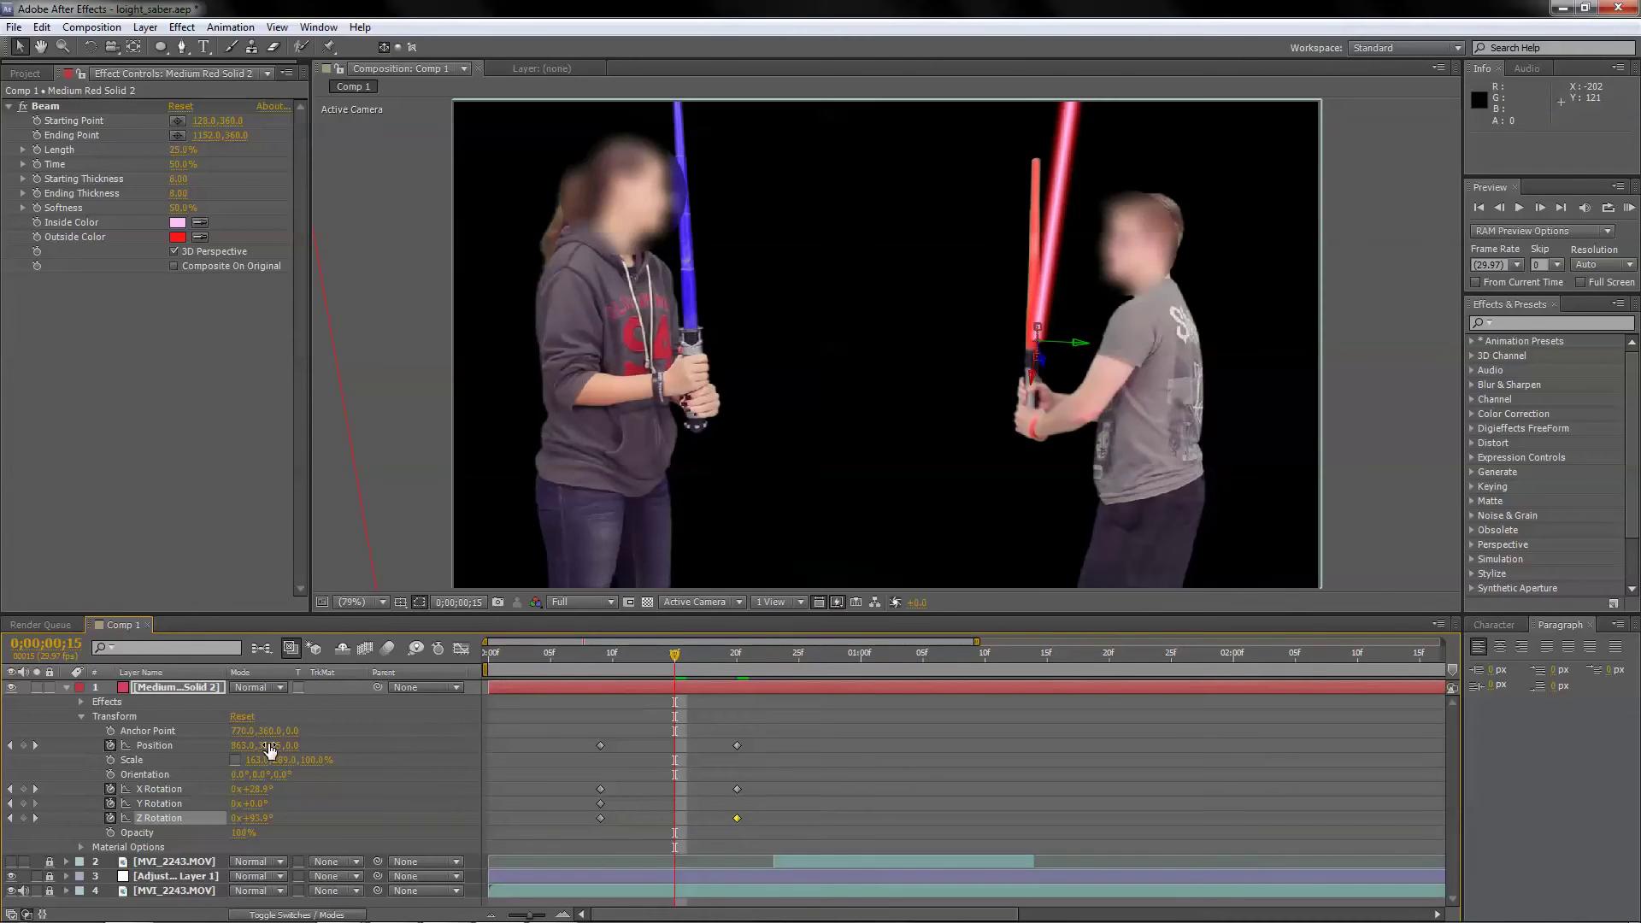
pyautogui.moveTo(272, 745)
pyautogui.mouseDown()
pyautogui.moveTo(256, 768)
pyautogui.moveTo(244, 745)
pyautogui.mouseUp()
# - Keyframe Z Rotation at frames 15 and 17 to match the saber's tilt
pyautogui.moveTo(264, 820)
pyautogui.mouseDown()
pyautogui.moveTo(257, 789)
pyautogui.moveTo(258, 818)
pyautogui.mouseUp()
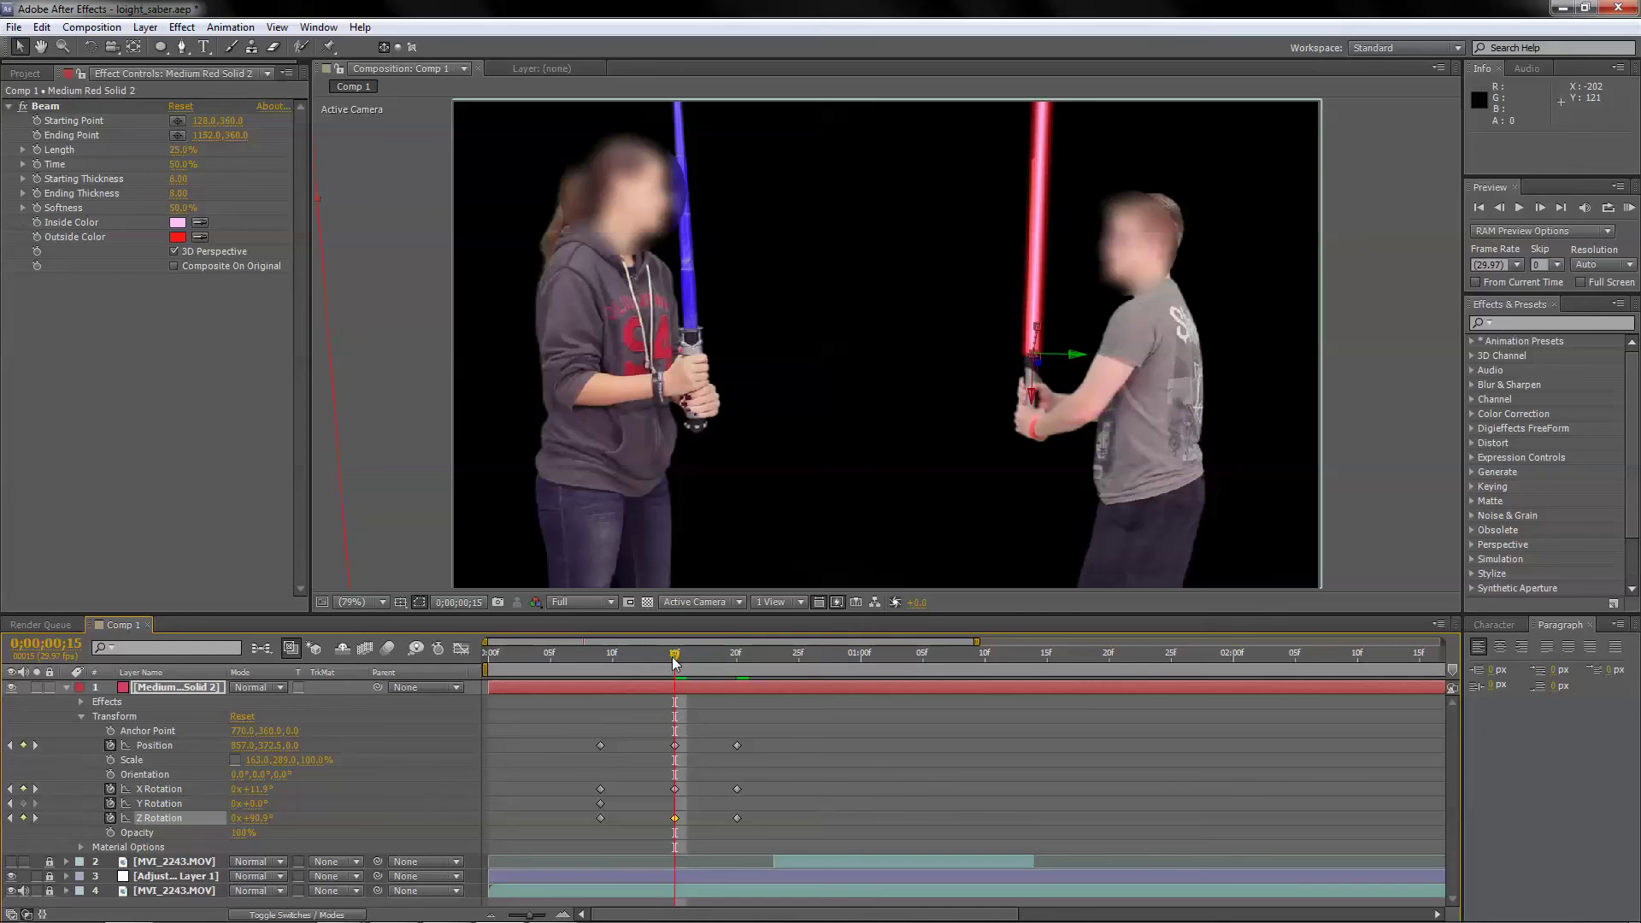
pyautogui.moveTo(637, 672); pyautogui.dragTo(618, 669)
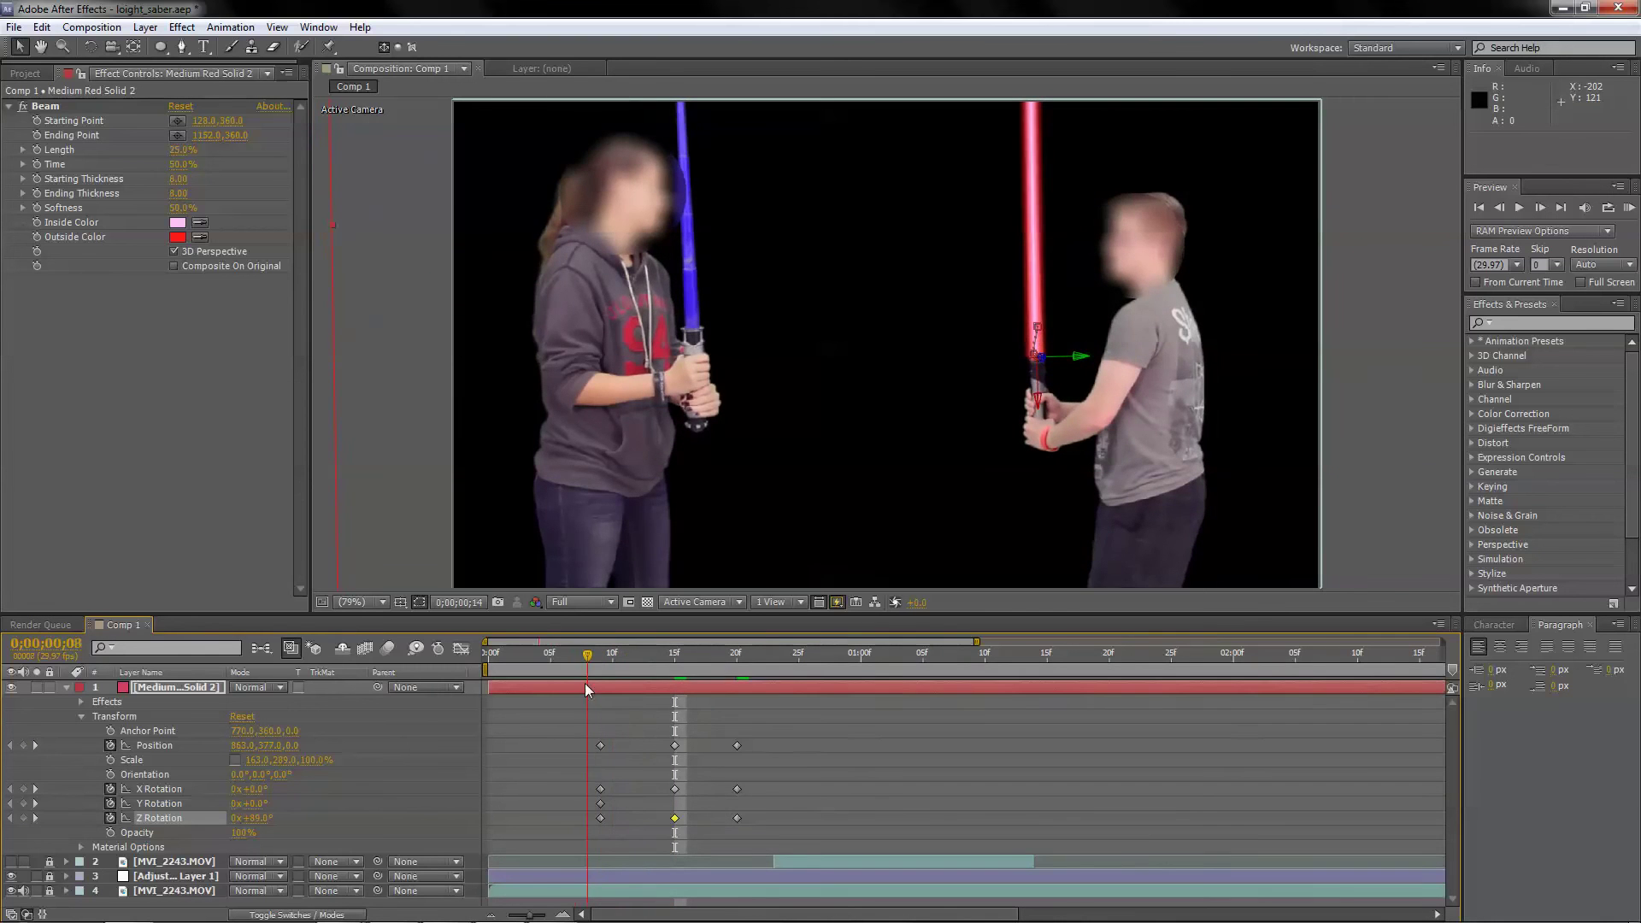
pyautogui.moveTo(590, 662); pyautogui.dragTo(695, 671)
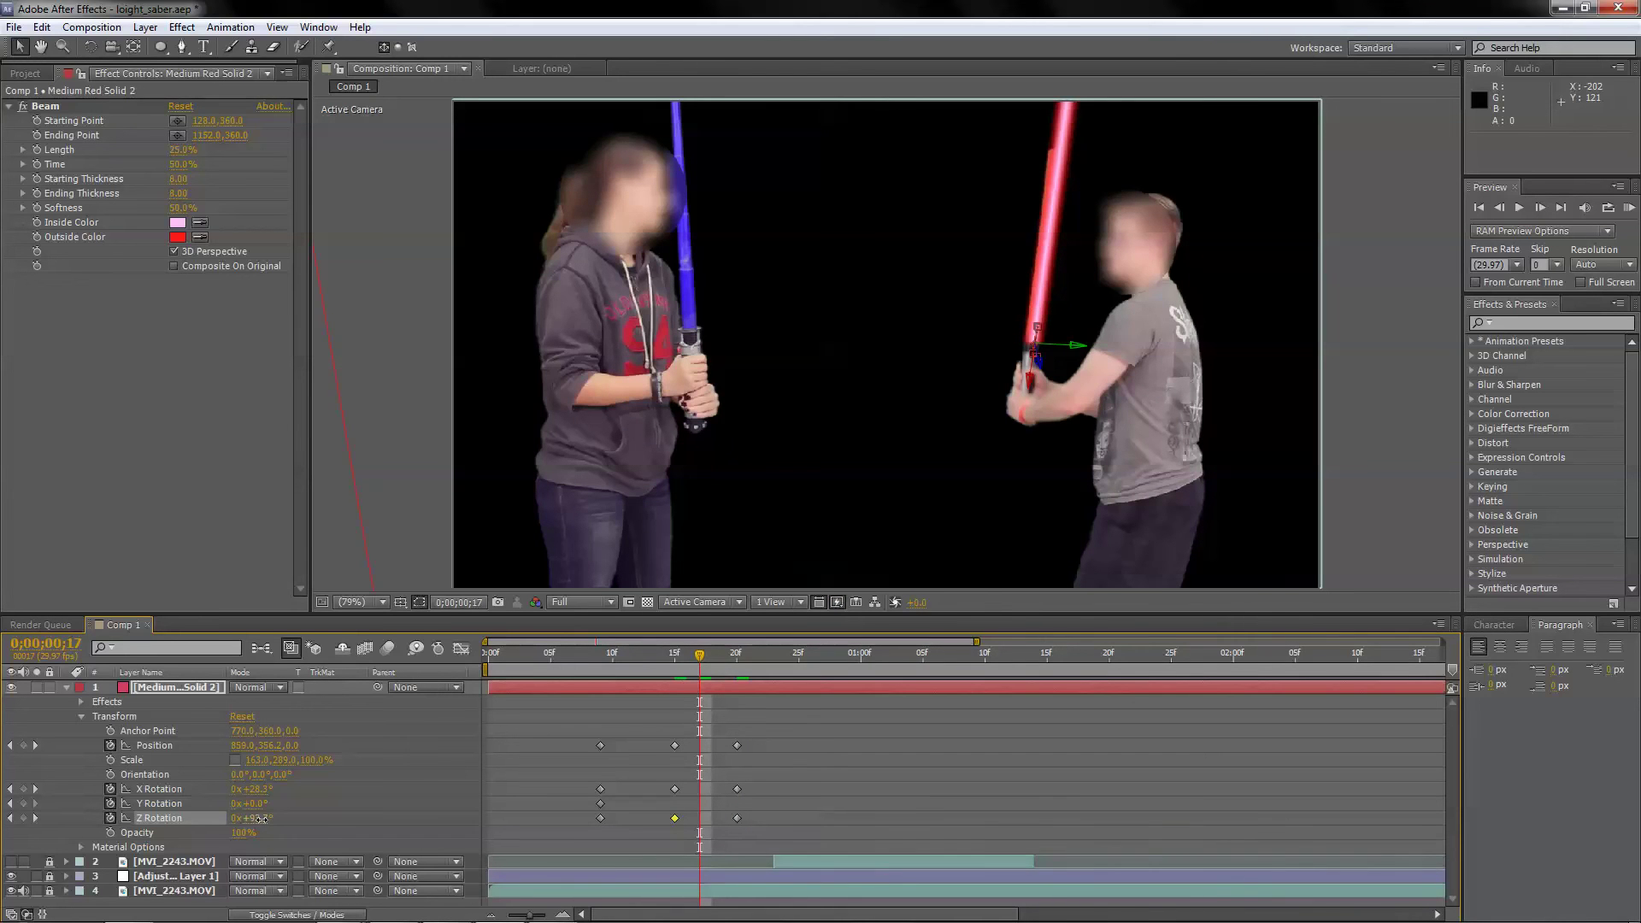
pyautogui.moveTo(260, 819); pyautogui.dragTo(263, 820)
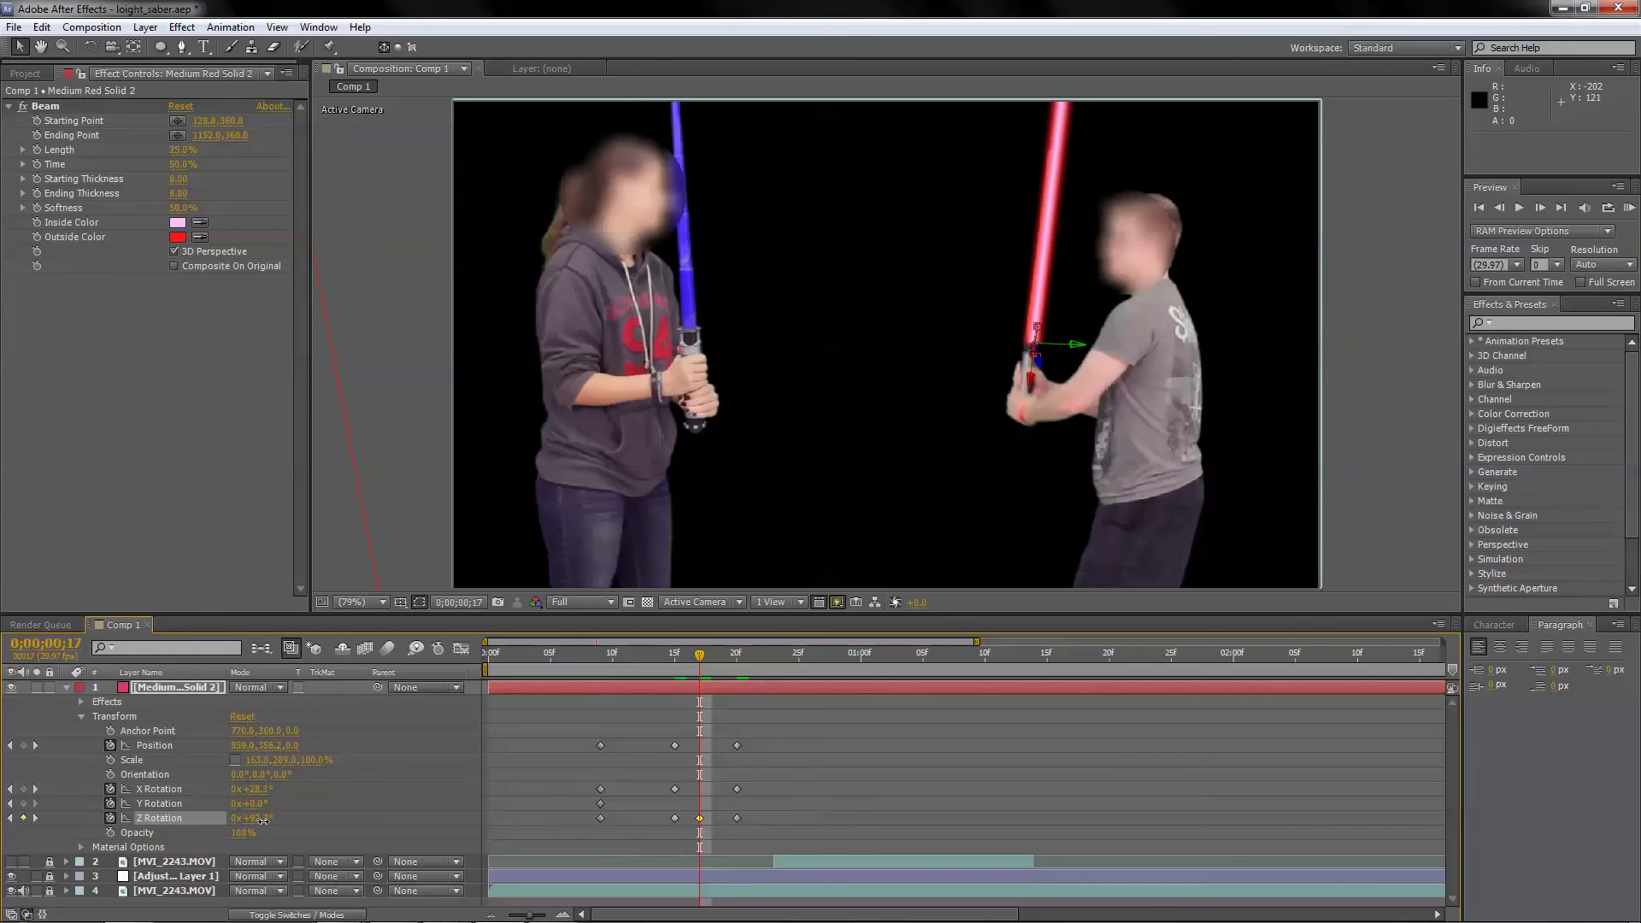